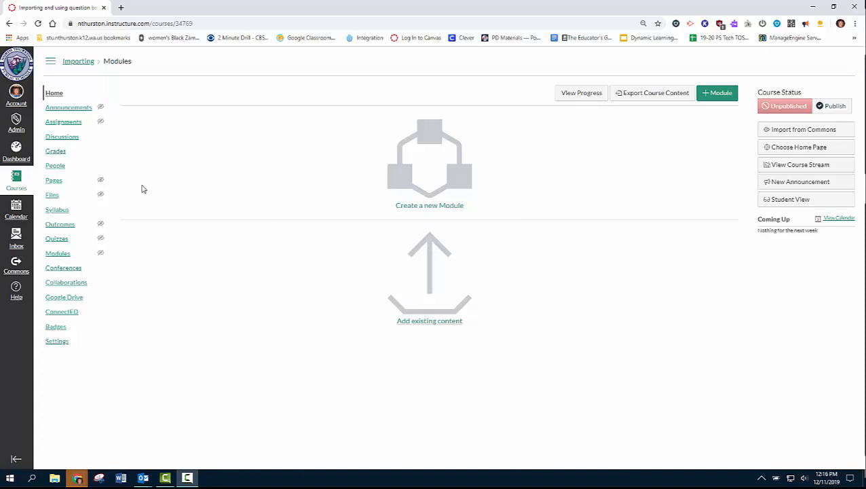
Step: Open the Settings page of the empty Importing course
click(57, 342)
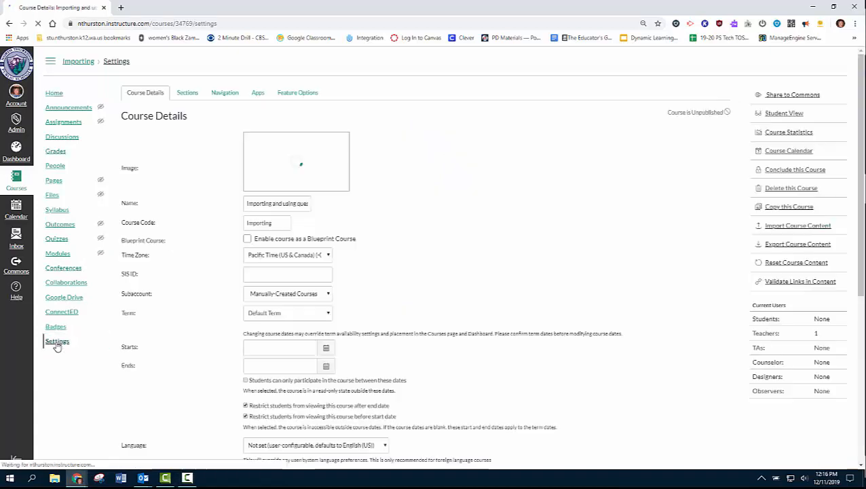
Step: Queue a Course Copy from RRHS IAB limited to specific content, and open its content selection
click(790, 228)
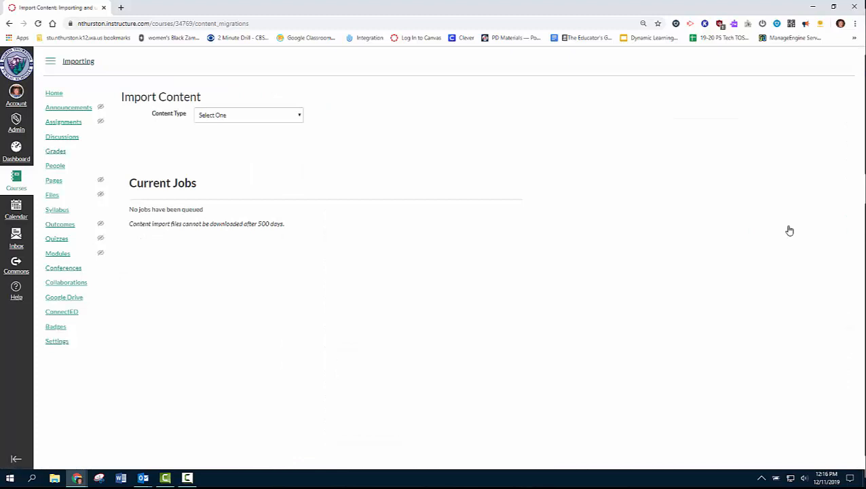
click(236, 117)
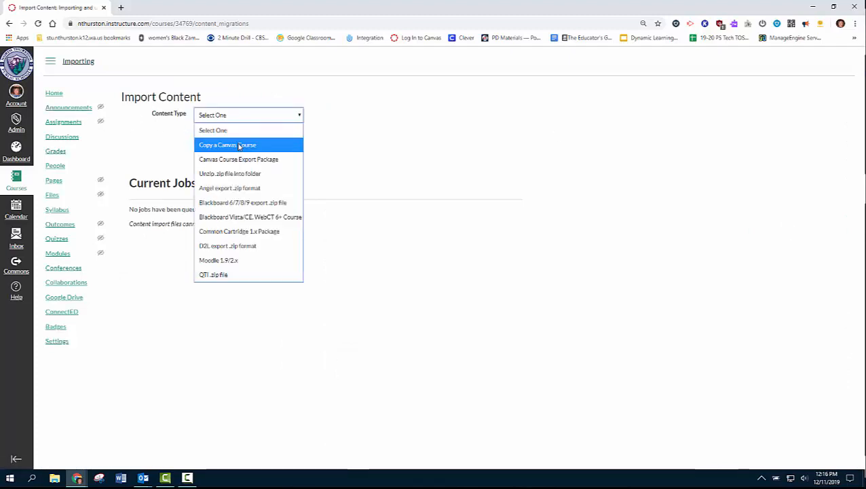
click(239, 145)
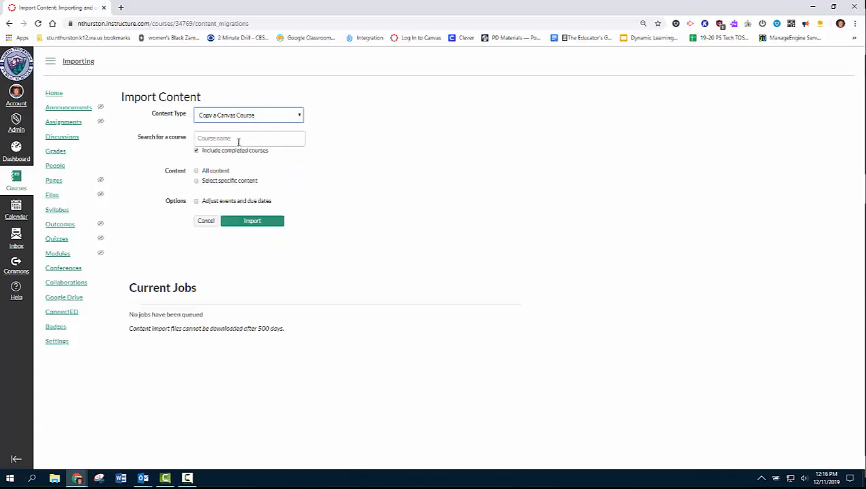
click(238, 138)
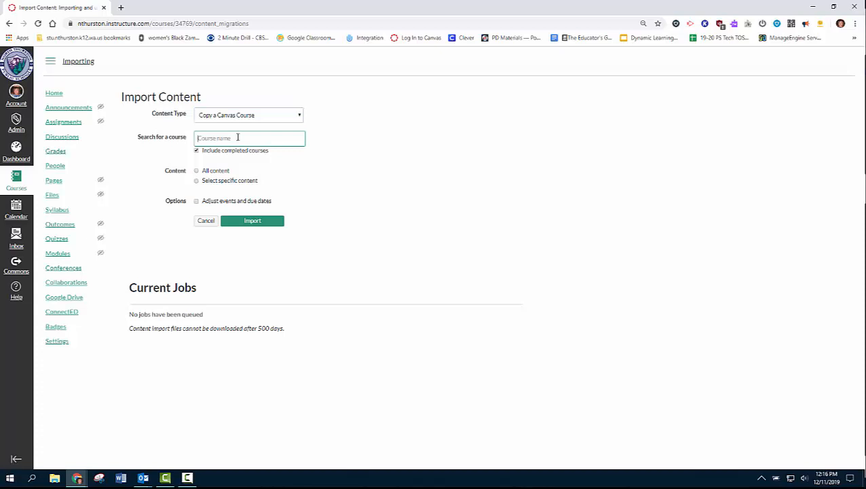
text(la)
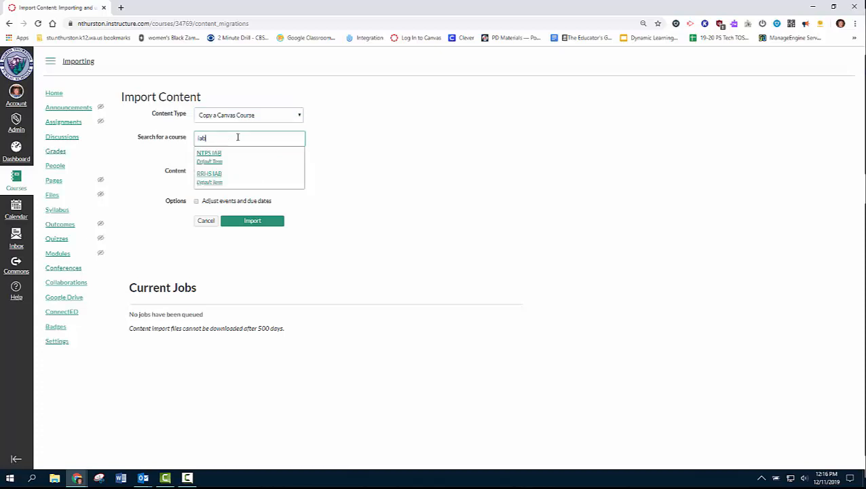
click(215, 174)
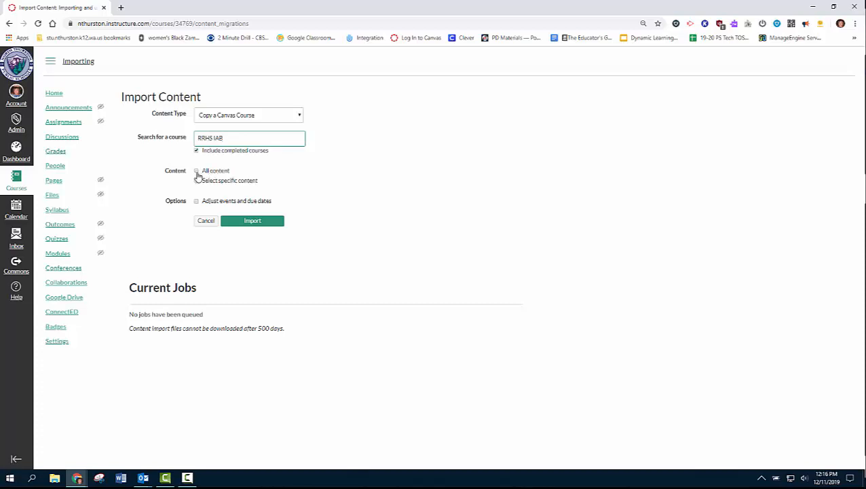
click(197, 181)
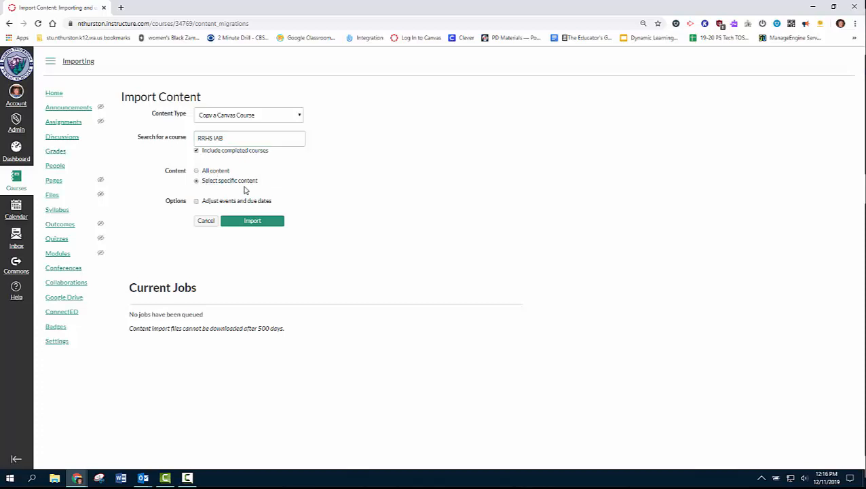
click(253, 221)
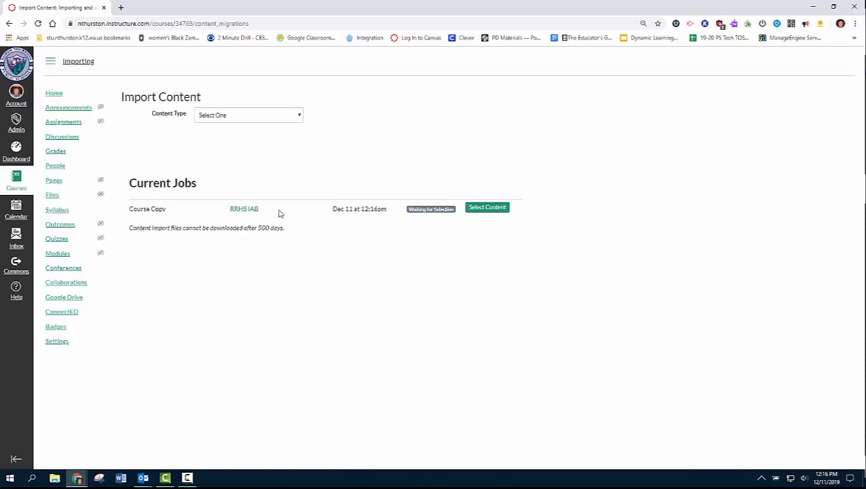
click(492, 212)
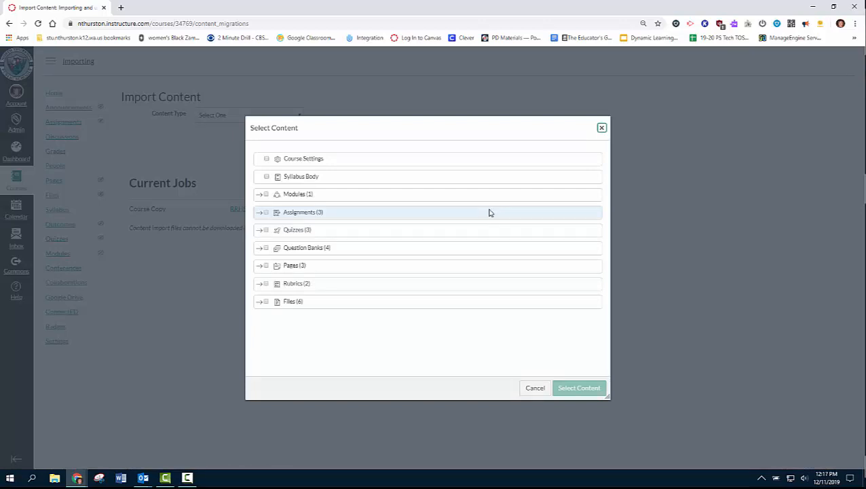
Step: Import only the four Algebra Target I question banks from RRHS IAB
click(265, 249)
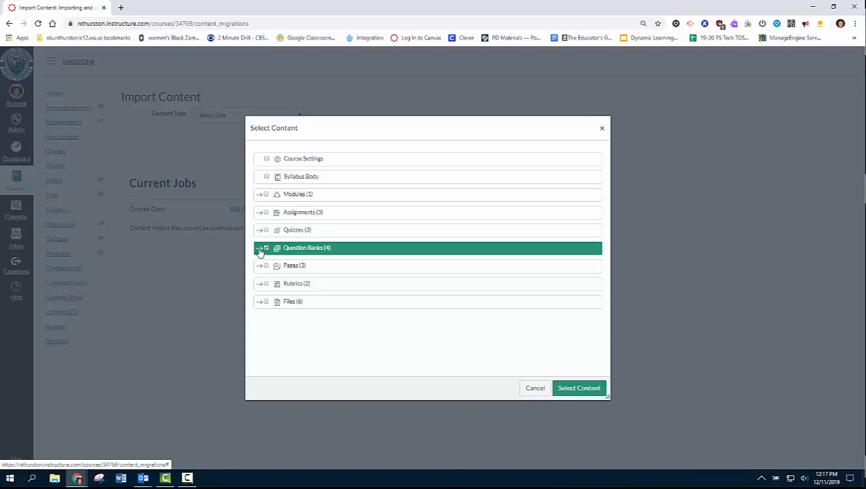
click(259, 249)
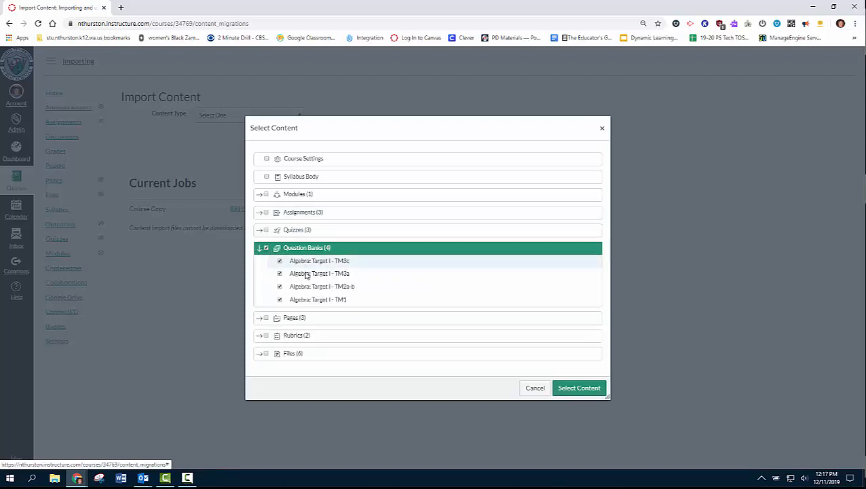
click(266, 248)
click(280, 262)
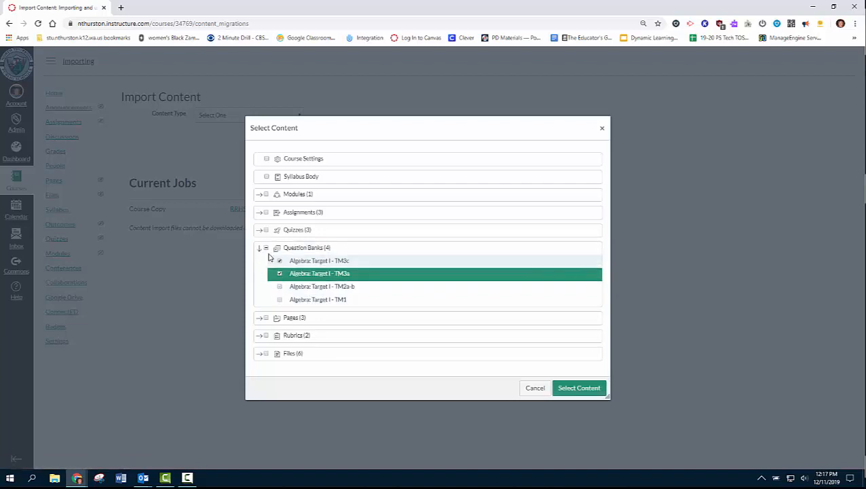
click(266, 249)
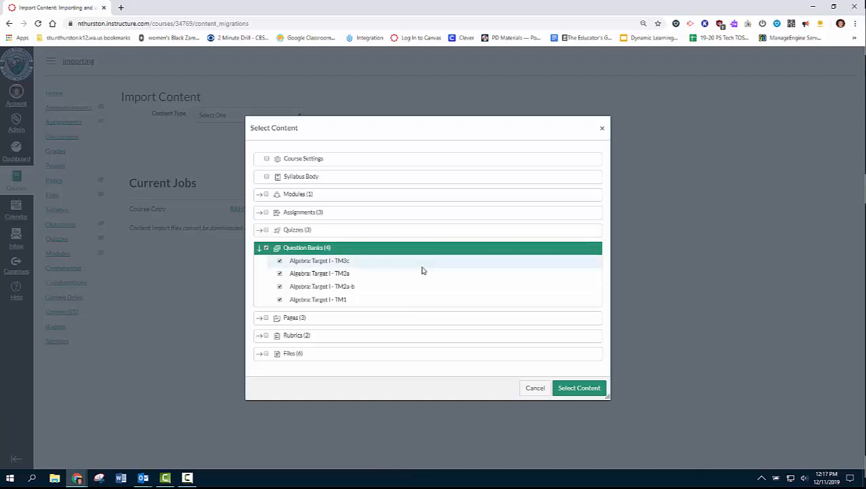
click(576, 388)
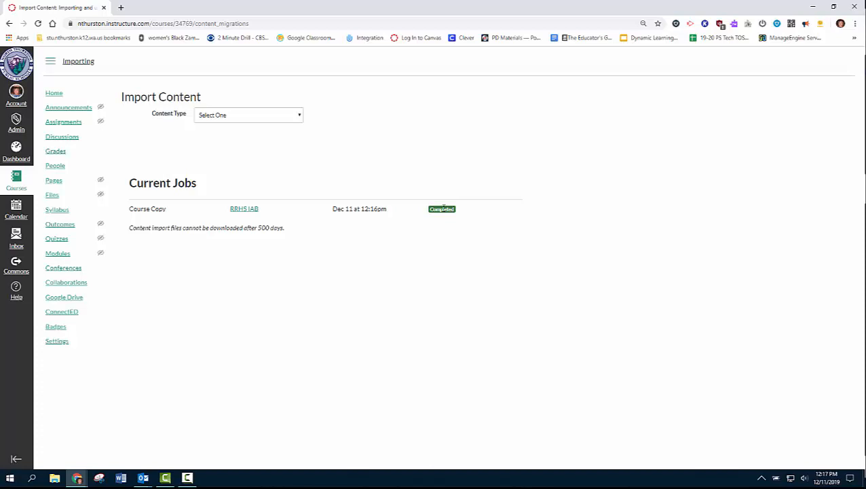
Step: Review the Algebra: Target I - TM1 bank's questions with details shown, then return to Quizzes
click(54, 240)
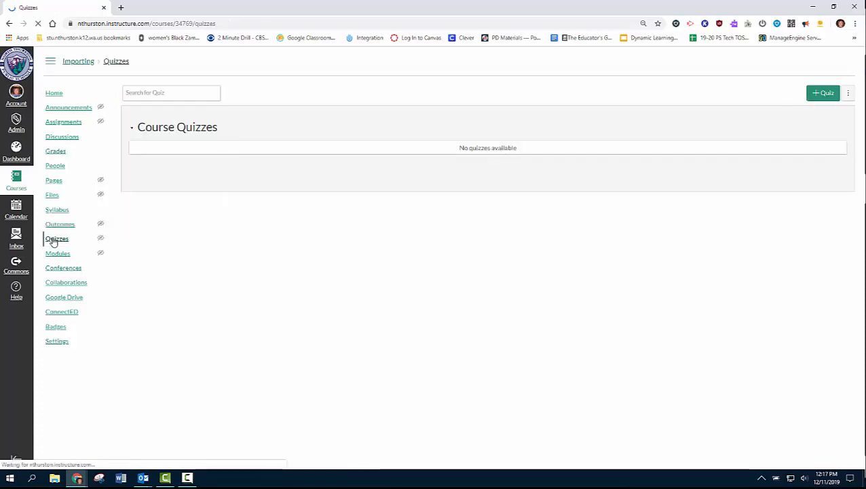
click(850, 97)
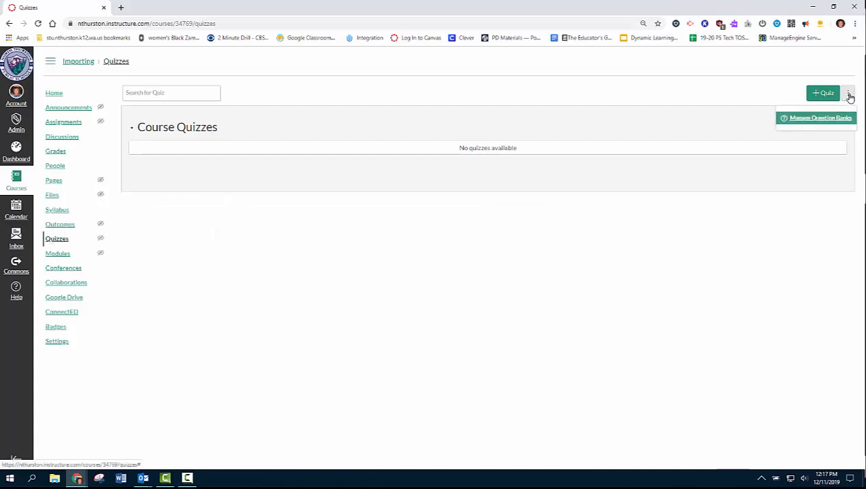
click(833, 122)
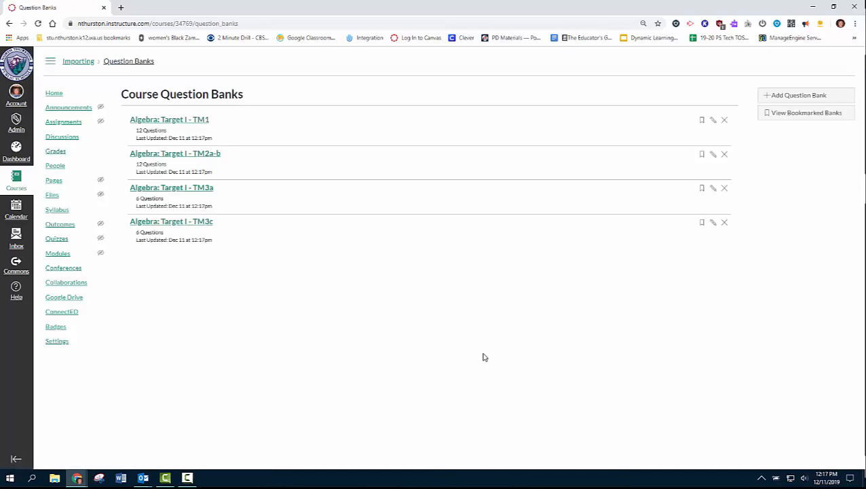
click(181, 125)
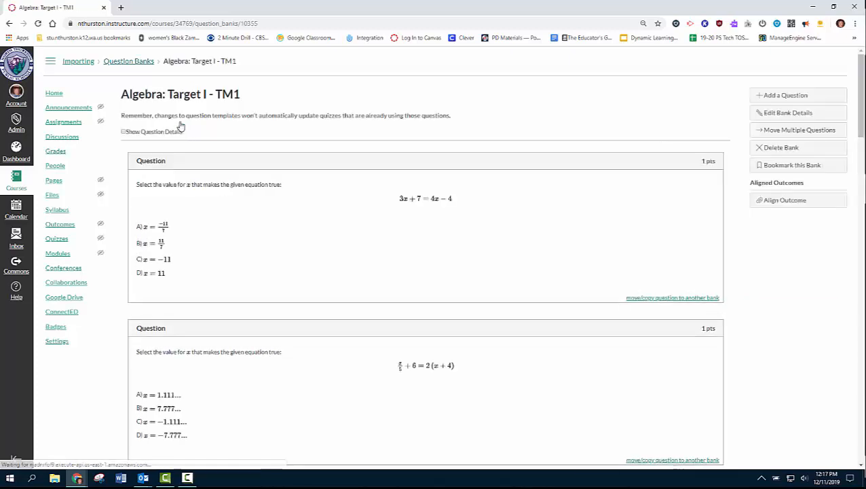
click(124, 132)
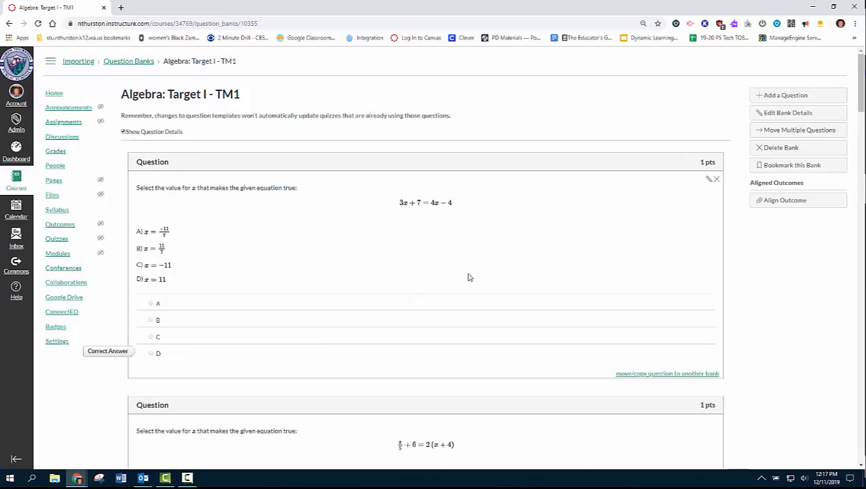
scroll(521, 280, down, 4)
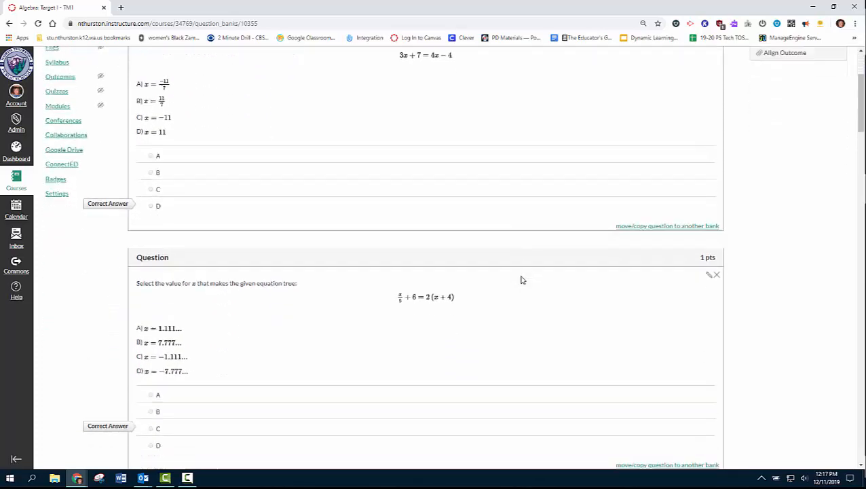
scroll(522, 280, down, 1)
scroll(521, 280, down, 2)
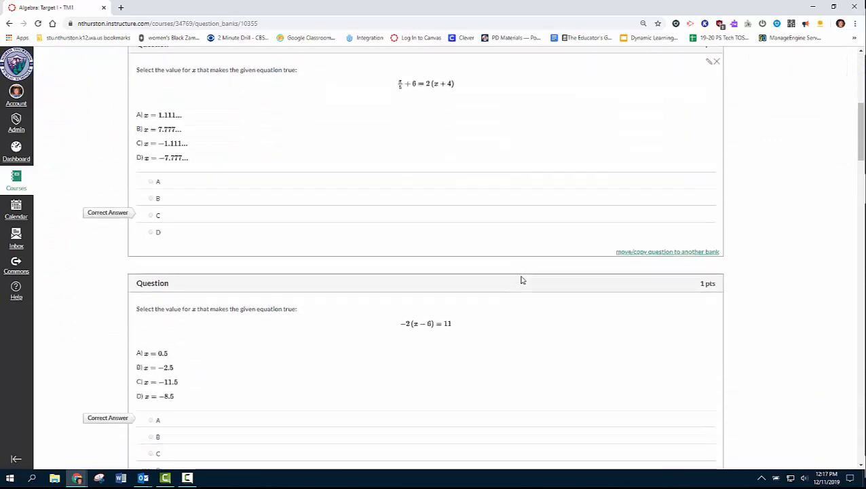
scroll(522, 280, up, 3)
scroll(521, 280, up, 4)
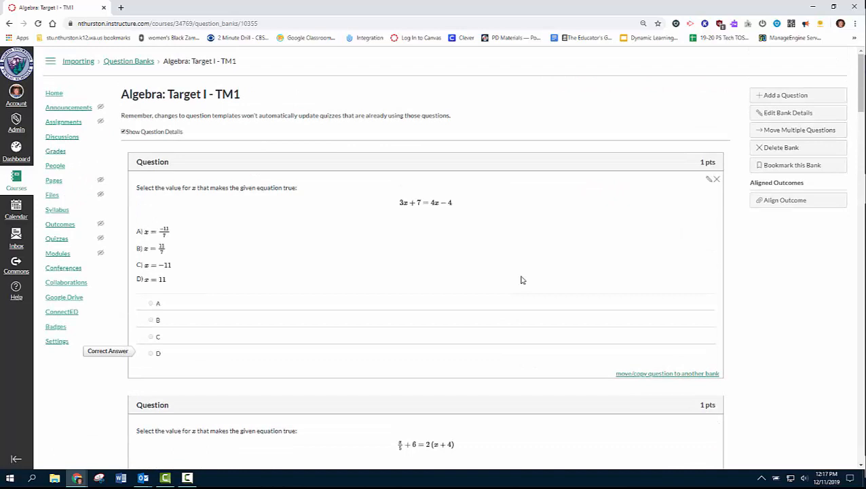
click(57, 239)
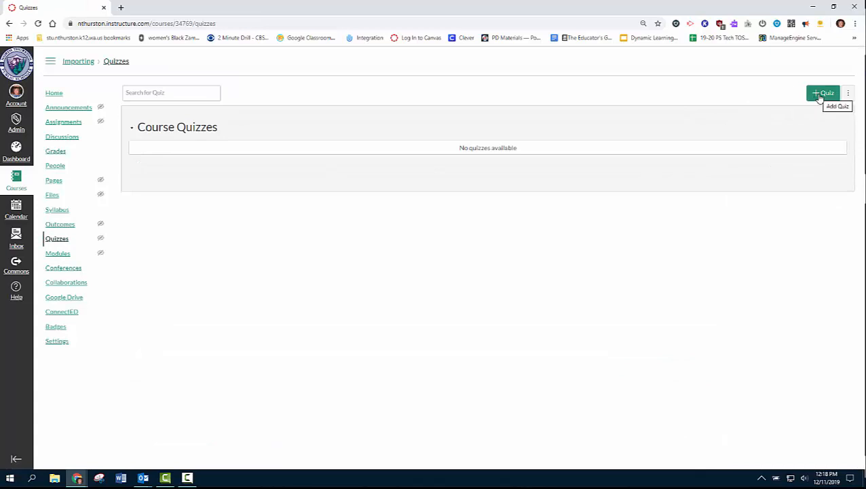
Step: Create a new quiz and open Find Questions from its Questions section
click(822, 94)
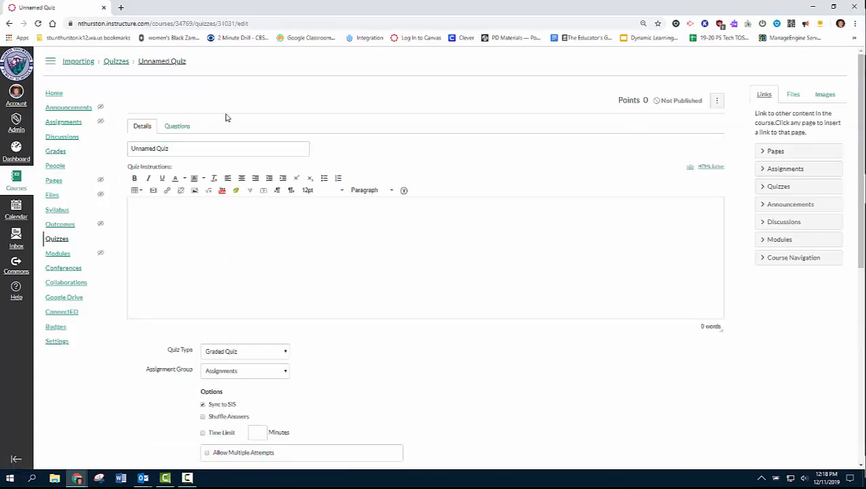
click(178, 126)
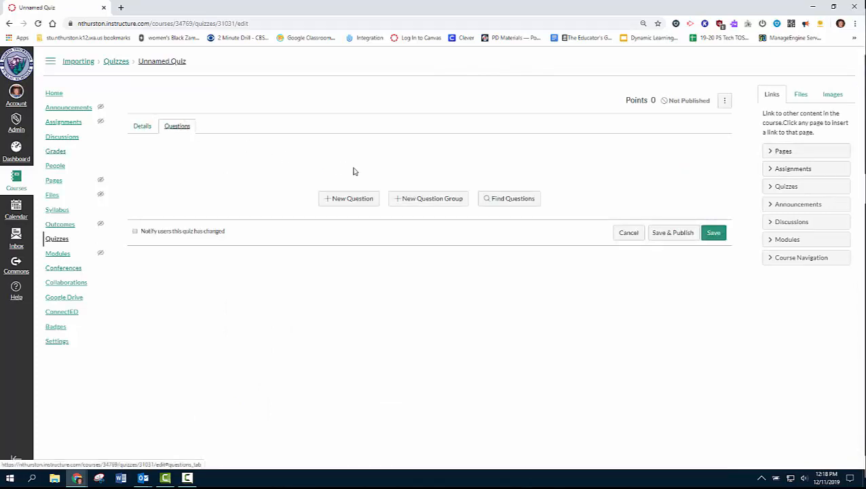
click(514, 199)
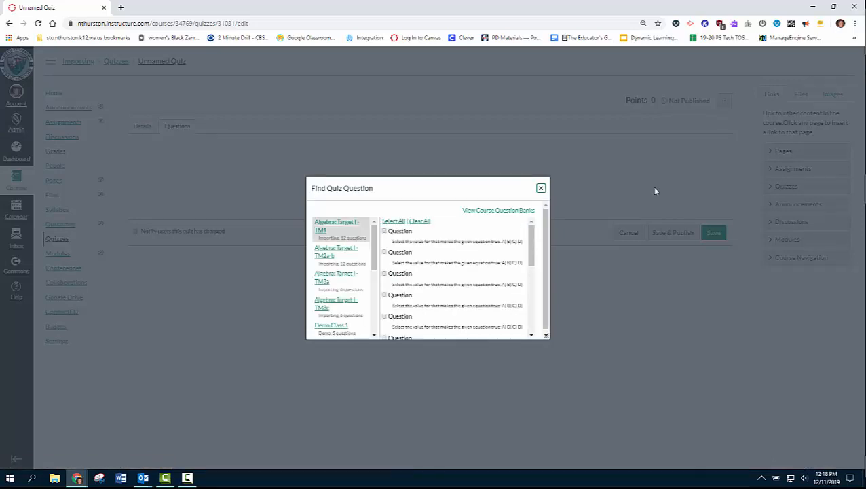
Step: Add every question from the Algebra: Target I - TM1 bank to the quiz, totalling 12 points
mouse_move(375, 242)
mouse_down()
mouse_move(375, 306)
mouse_move(375, 241)
mouse_up()
click(385, 253)
click(384, 274)
drag(534, 270, 531, 245)
click(393, 222)
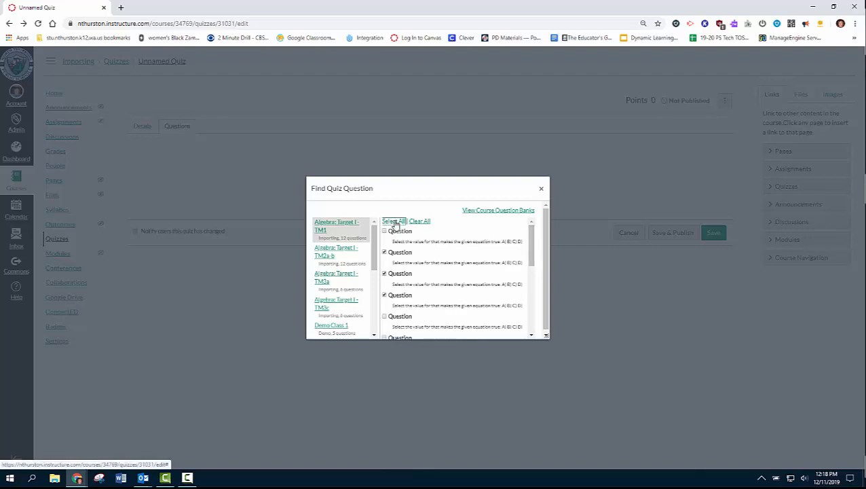
click(532, 261)
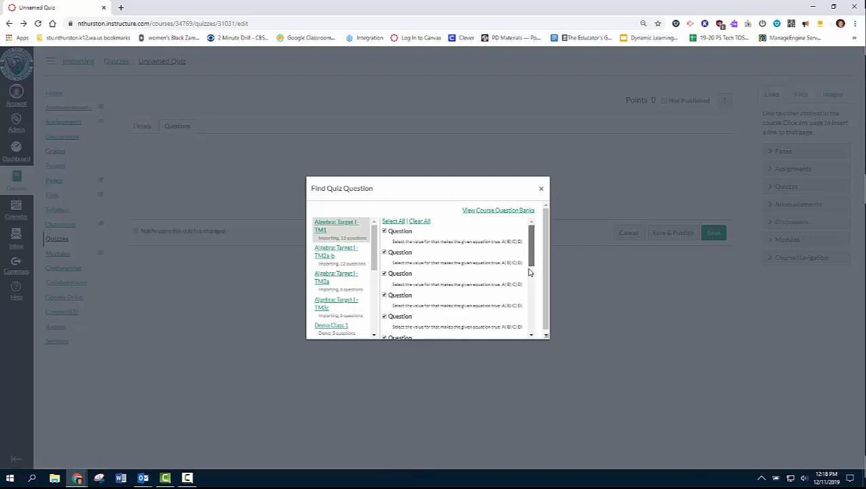
drag(529, 272, 523, 336)
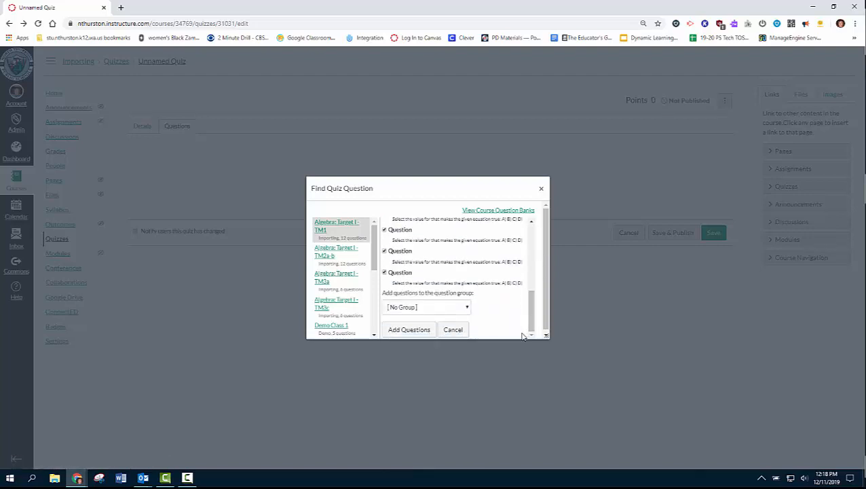
click(410, 330)
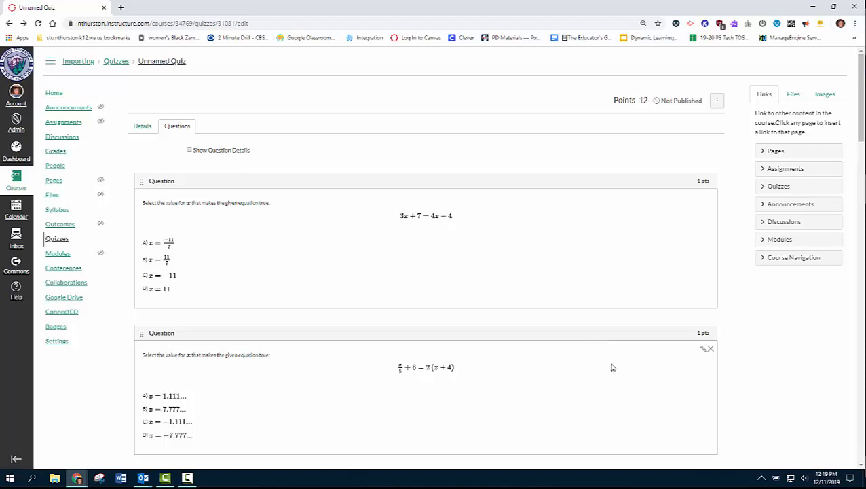
Step: Delete the 10x − 2(3x + 4) = 5x + 3 question from the quiz
scroll(611, 369, down, 4)
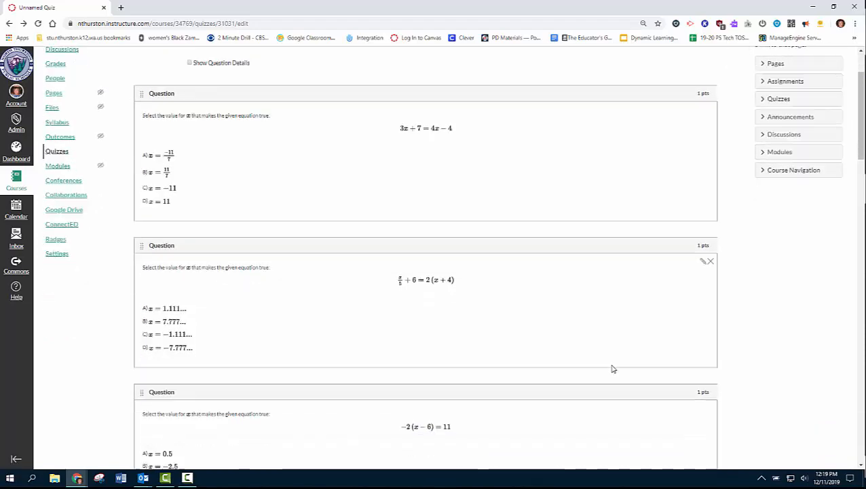
scroll(612, 368, down, 5)
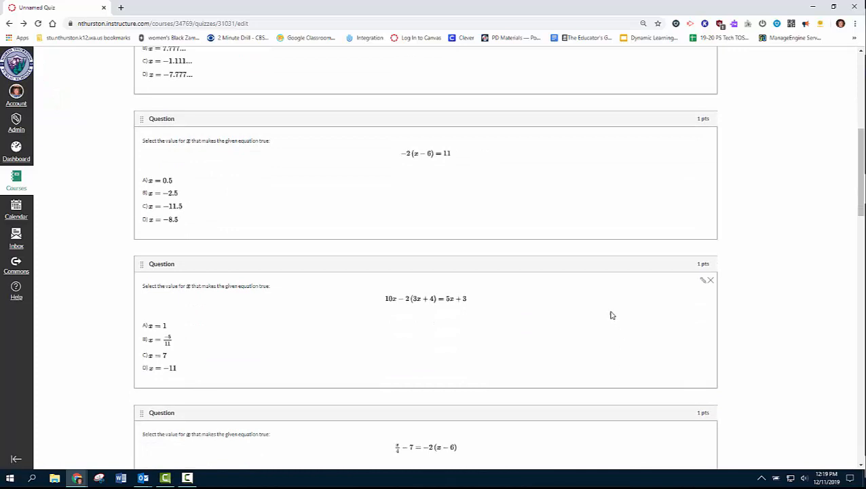
click(710, 281)
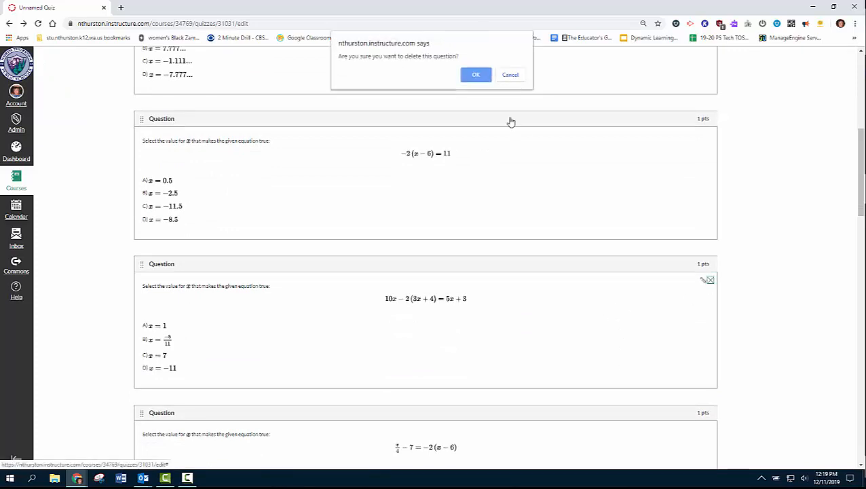
click(476, 76)
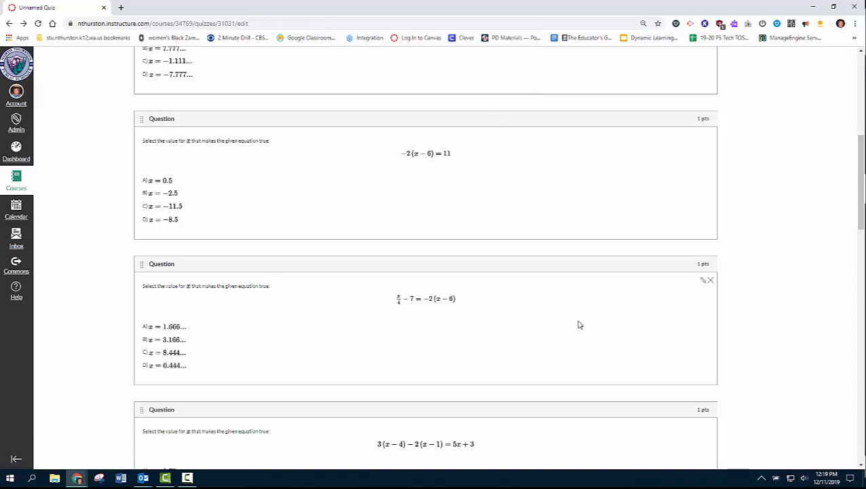
Step: Start a new question group below the last quiz question
scroll(580, 325, down, 5)
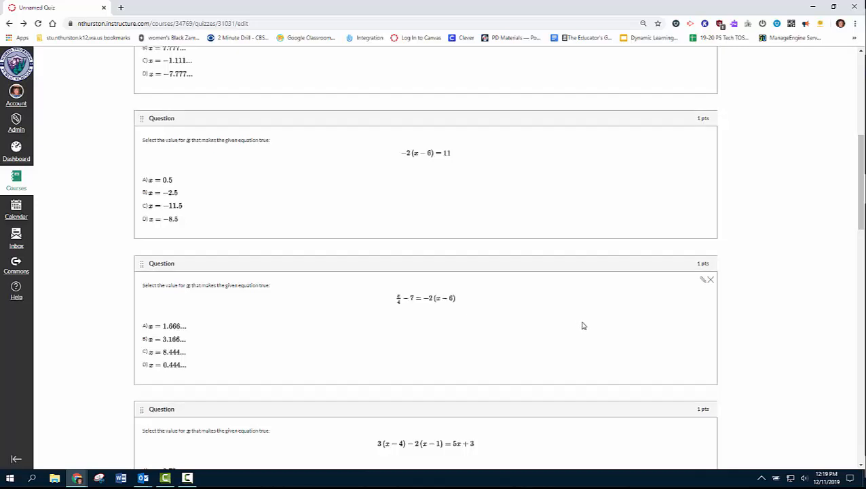
scroll(582, 325, down, 7)
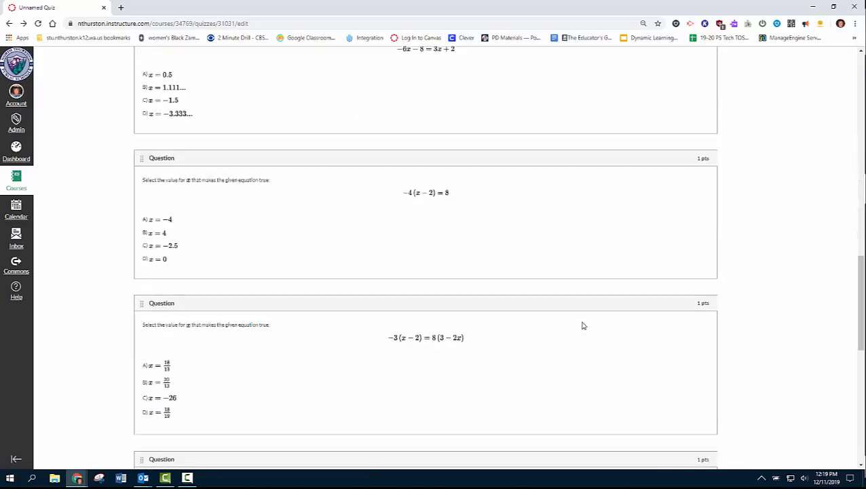
scroll(583, 326, down, 3)
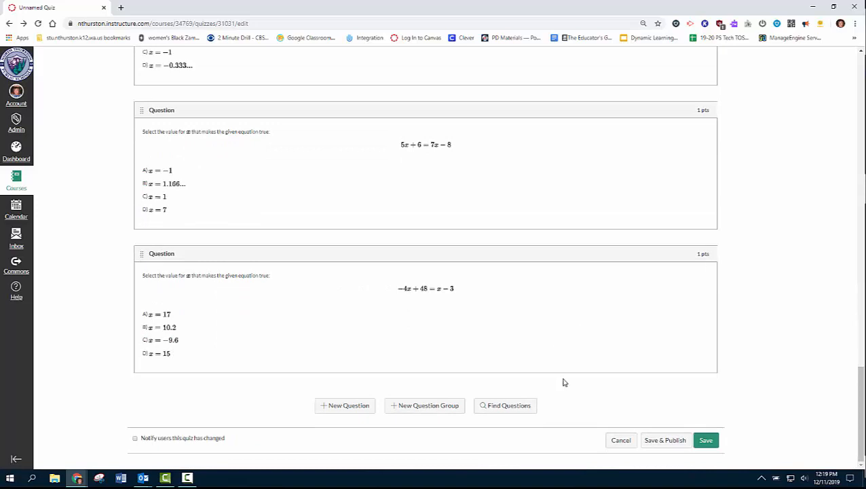
click(442, 406)
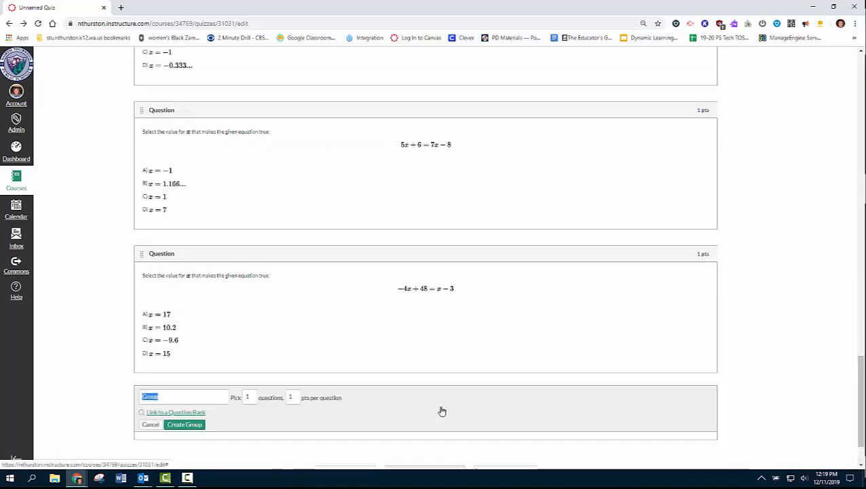
Step: Create a Target 2 group picking 5 questions from the Algebra: Target I - TM2a-b bank
text(Tai)
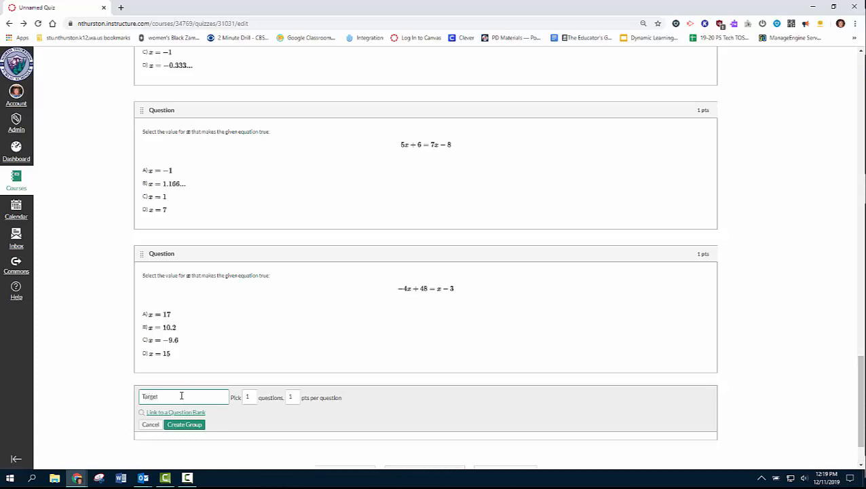
click(247, 397)
text(5)
click(199, 414)
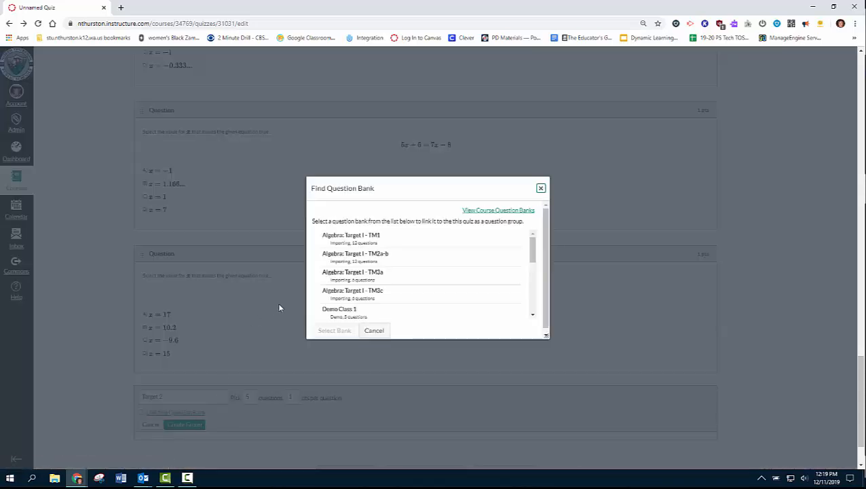
click(353, 259)
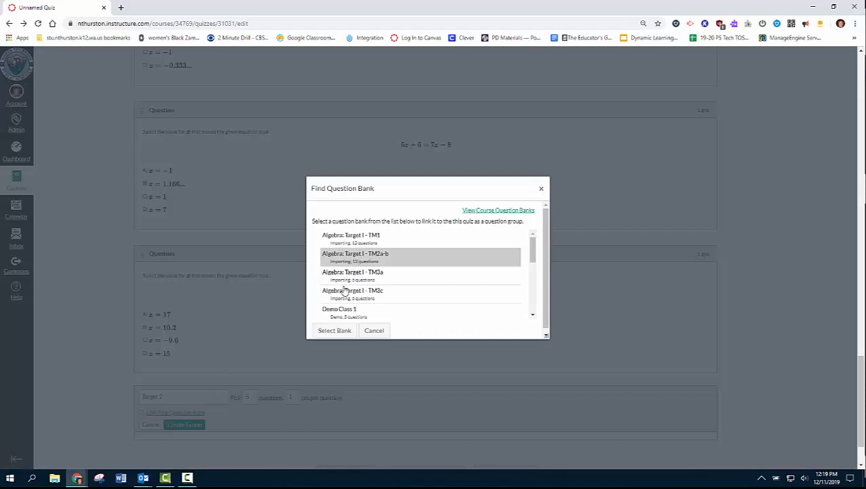
click(340, 330)
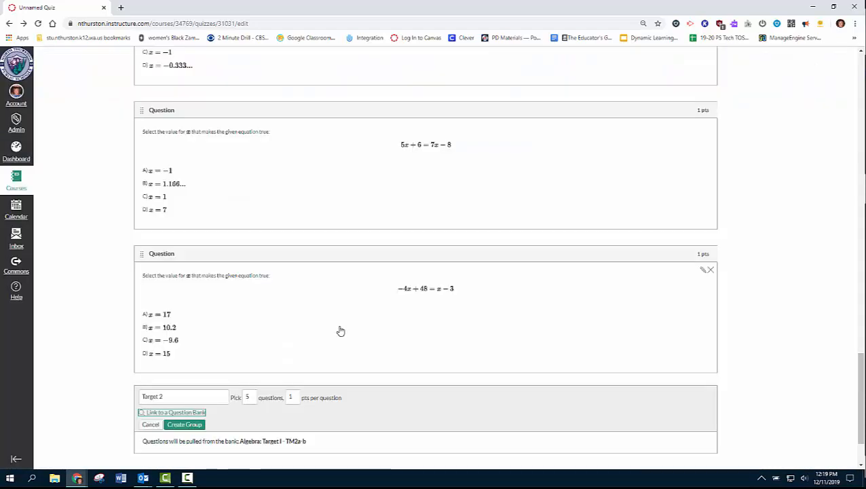
click(185, 424)
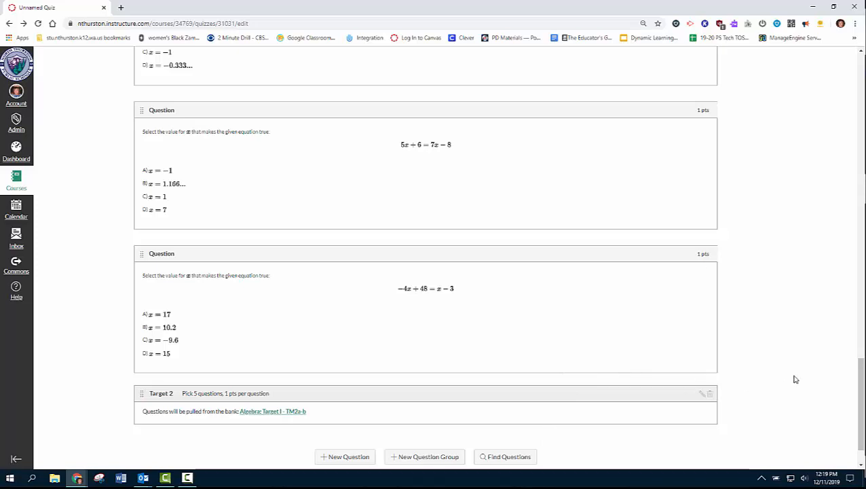
Step: Switch to the quiz's Details settings
scroll(796, 380, up, 10)
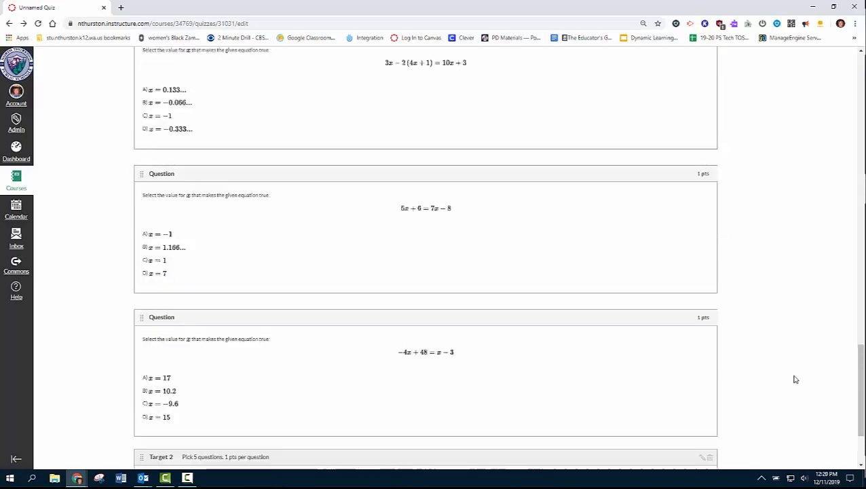
scroll(796, 379, up, 5)
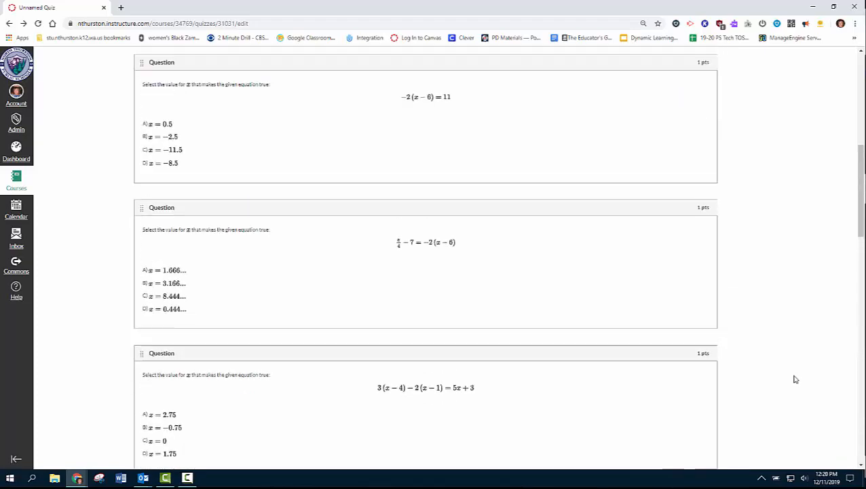
click(142, 129)
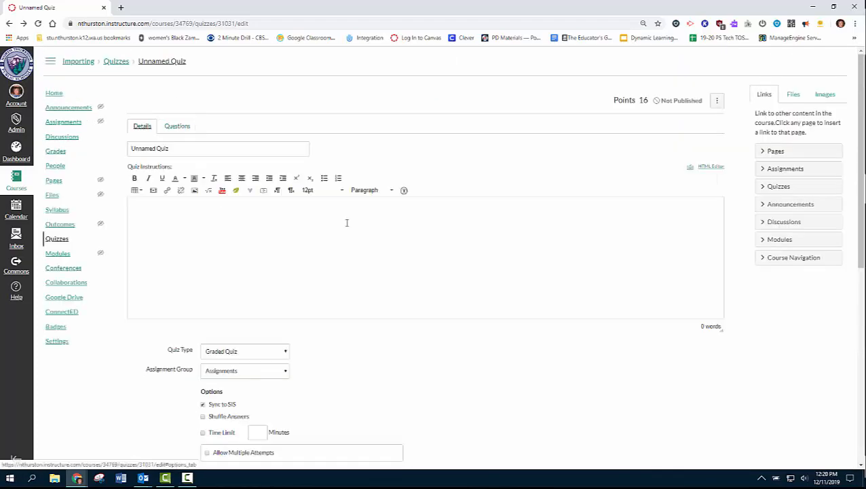
Step: Title the quiz 'My Quiz' and set its instructions to 'Any directions'
drag(178, 148, 70, 149)
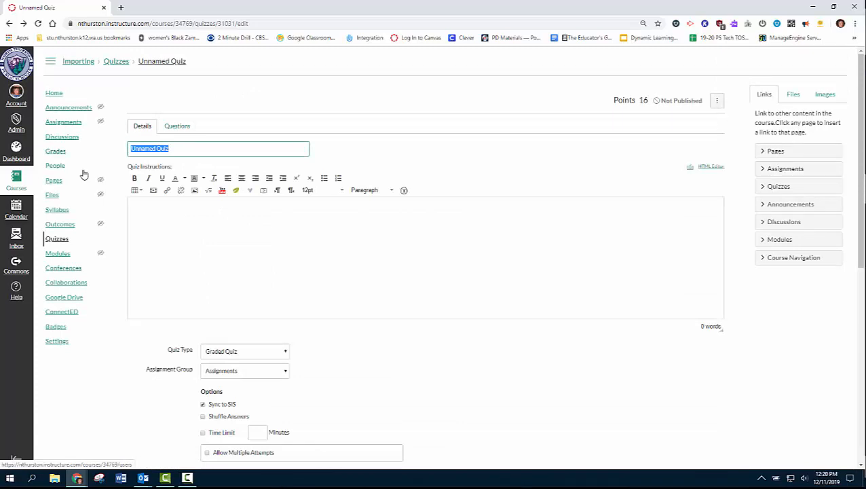
text(My)
click(177, 210)
text(Any directions)
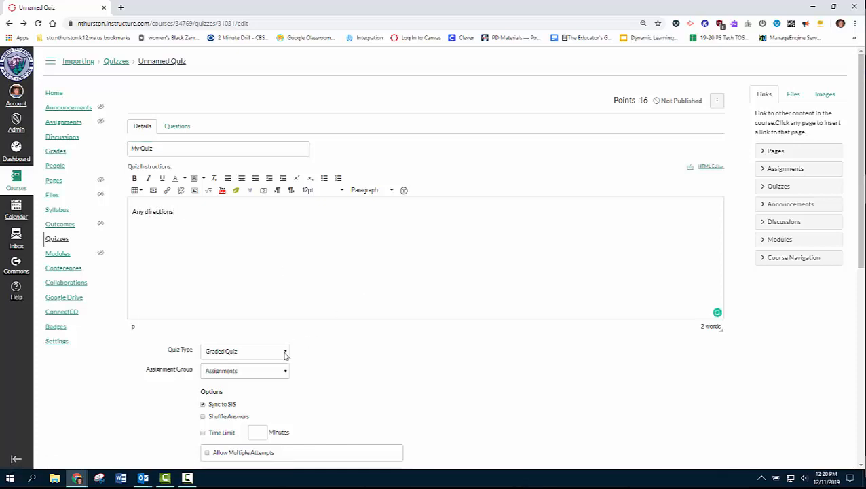
scroll(352, 357, down, 2)
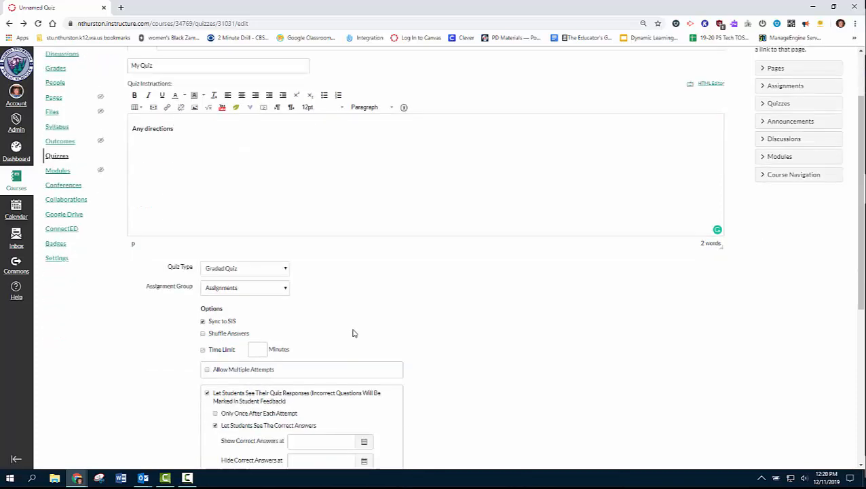
click(285, 262)
click(286, 263)
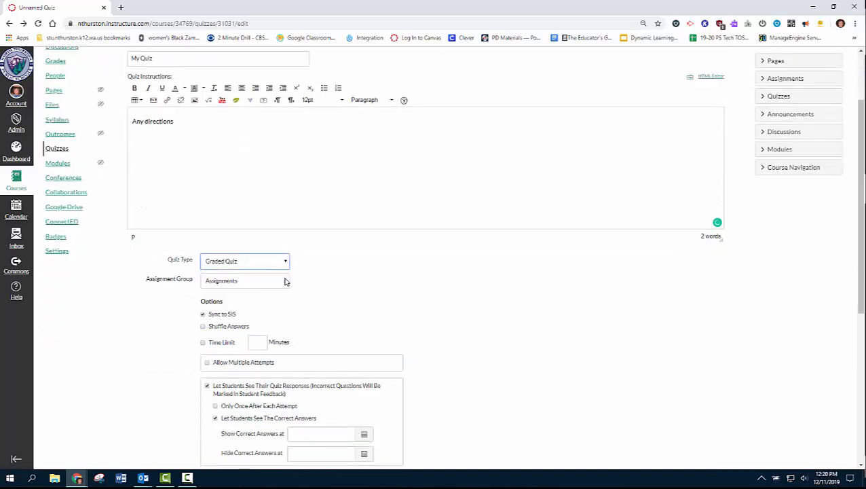
click(284, 281)
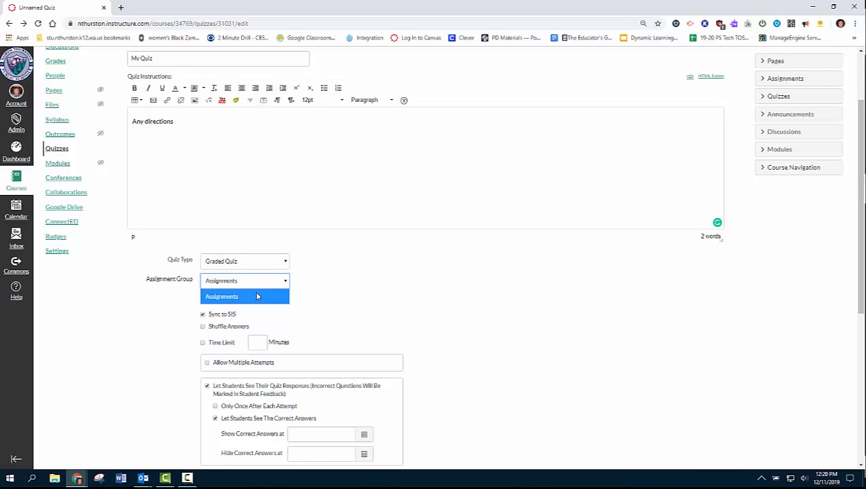
click(257, 296)
scroll(321, 303, down, 1)
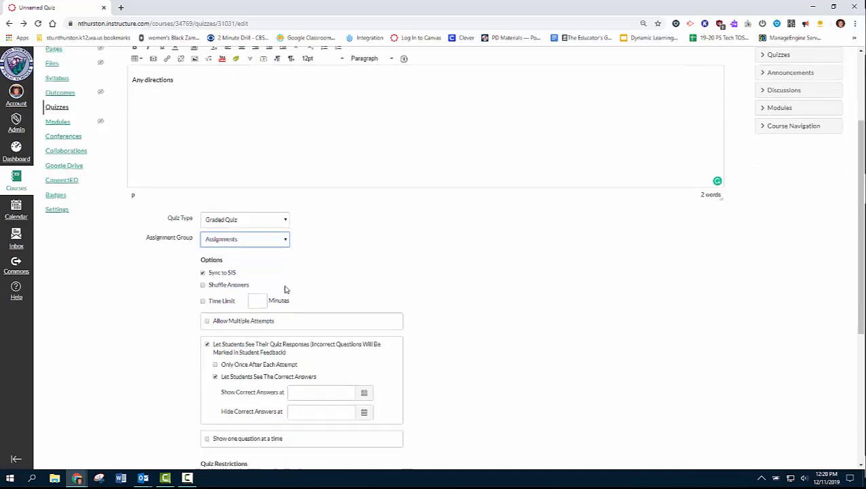
click(202, 270)
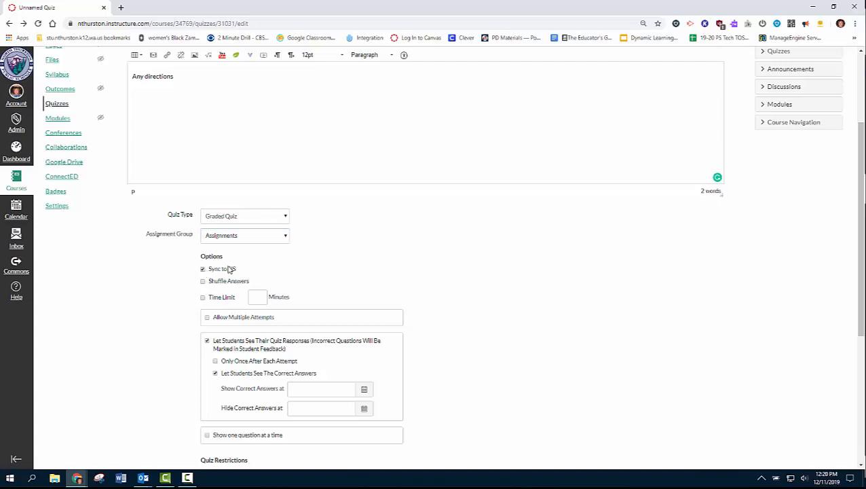
scroll(364, 268, down, 1)
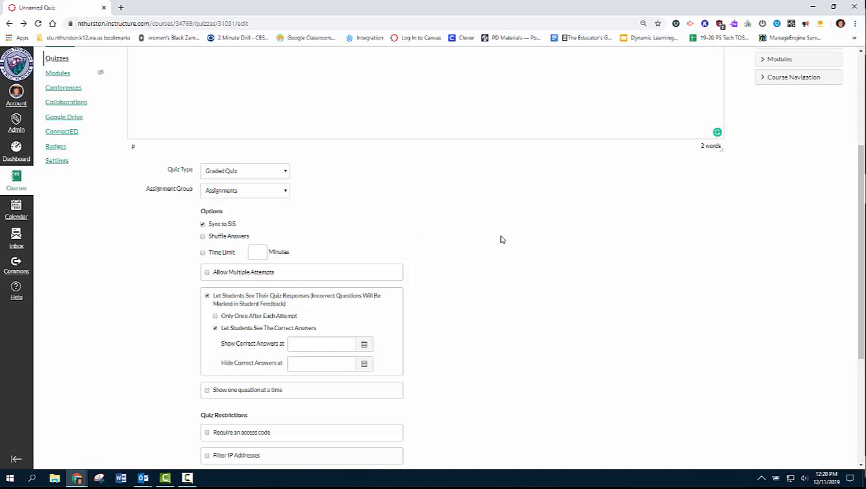
scroll(498, 251, down, 1)
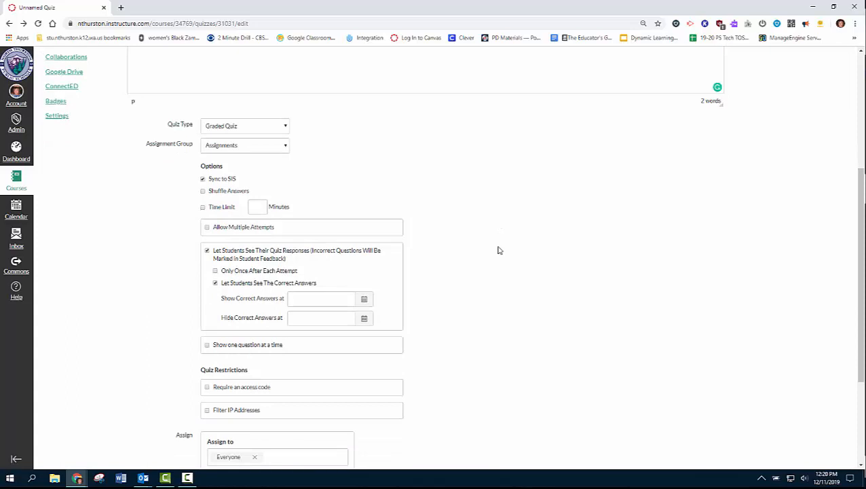
click(207, 228)
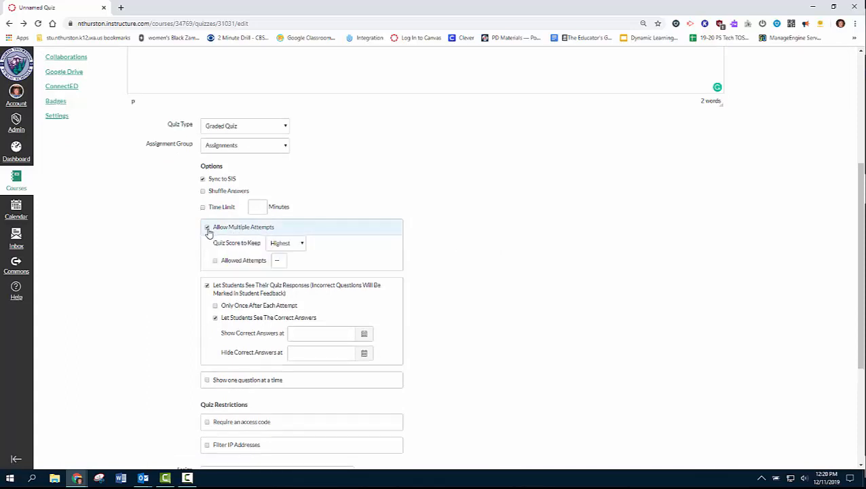
click(302, 246)
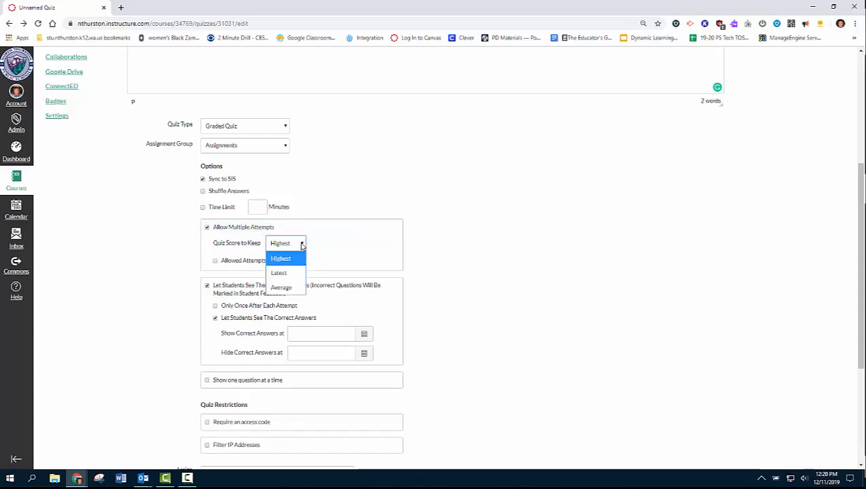
click(303, 246)
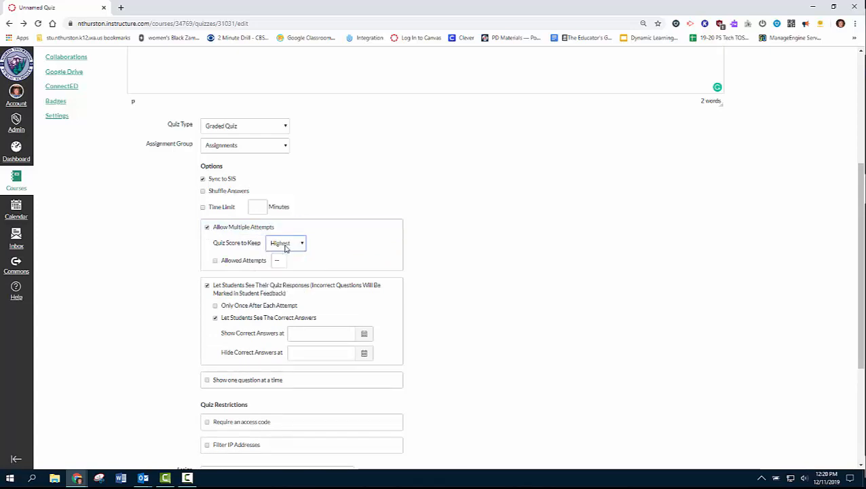
click(216, 264)
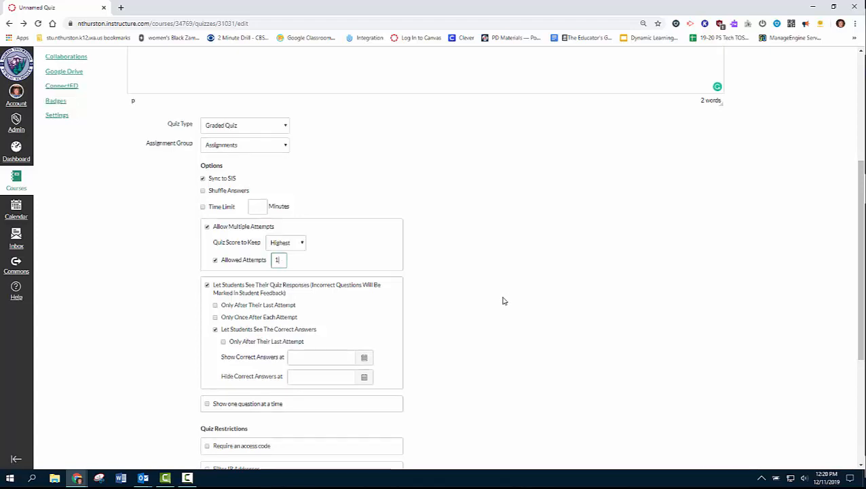
scroll(503, 301, down, 1)
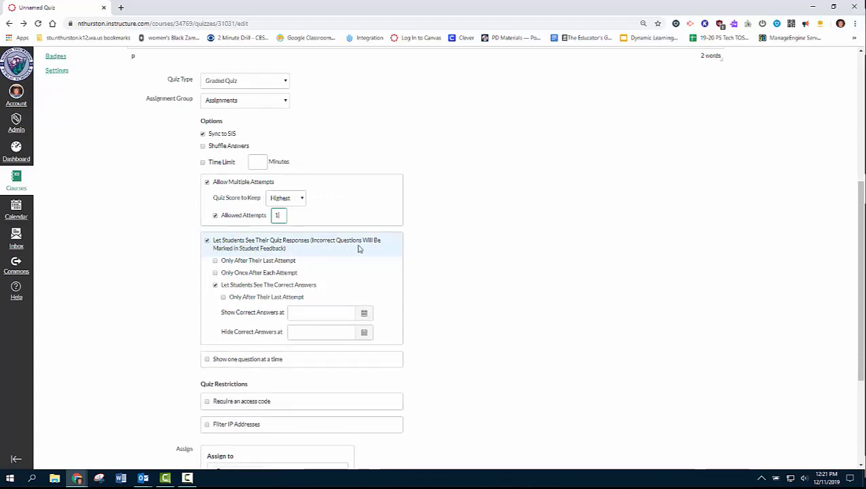
click(215, 286)
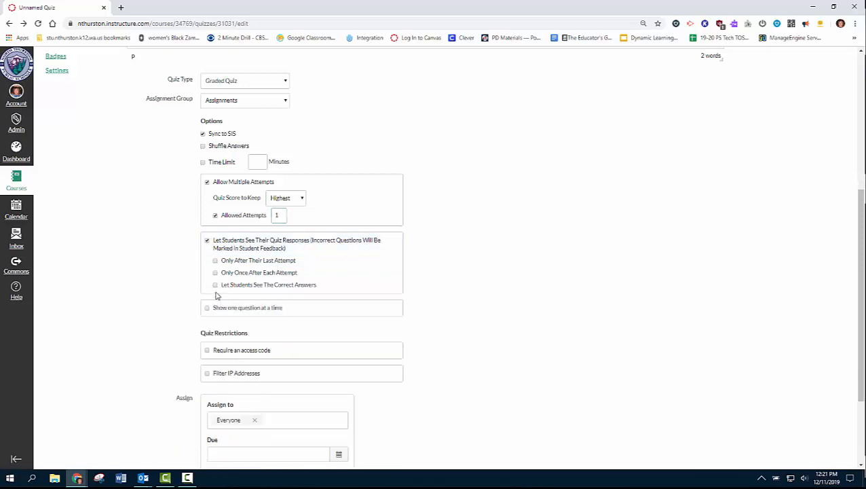
click(207, 241)
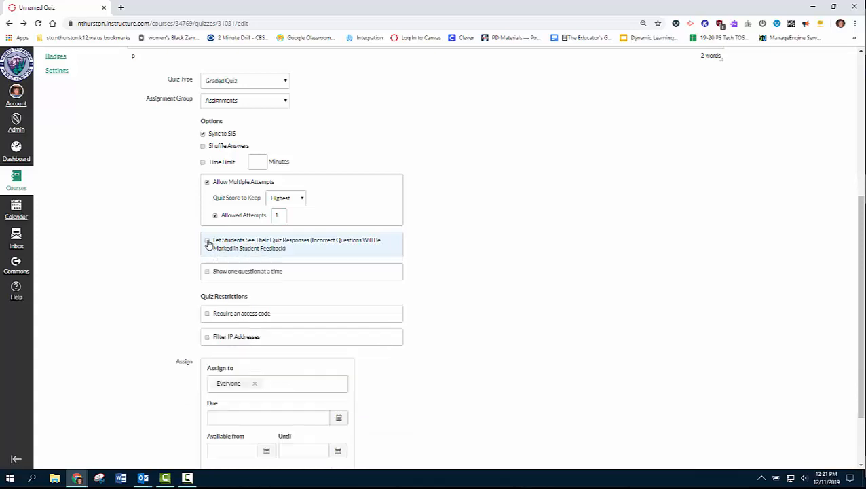
click(207, 241)
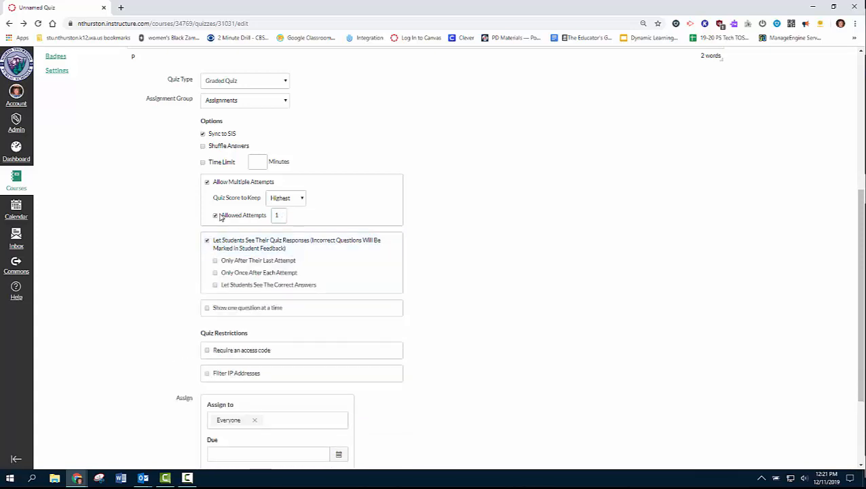
click(216, 216)
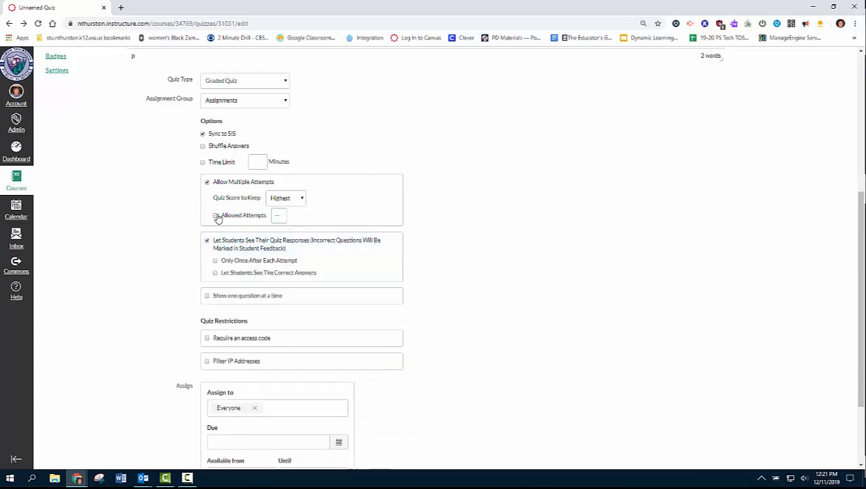
click(207, 182)
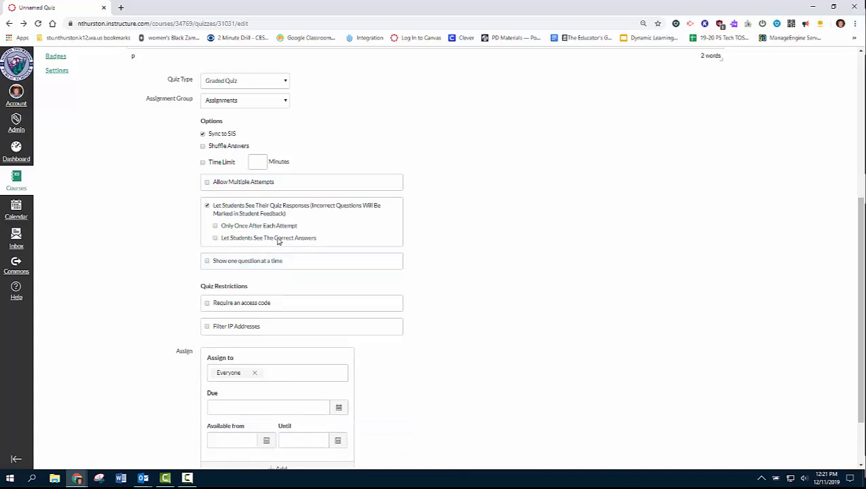
click(278, 239)
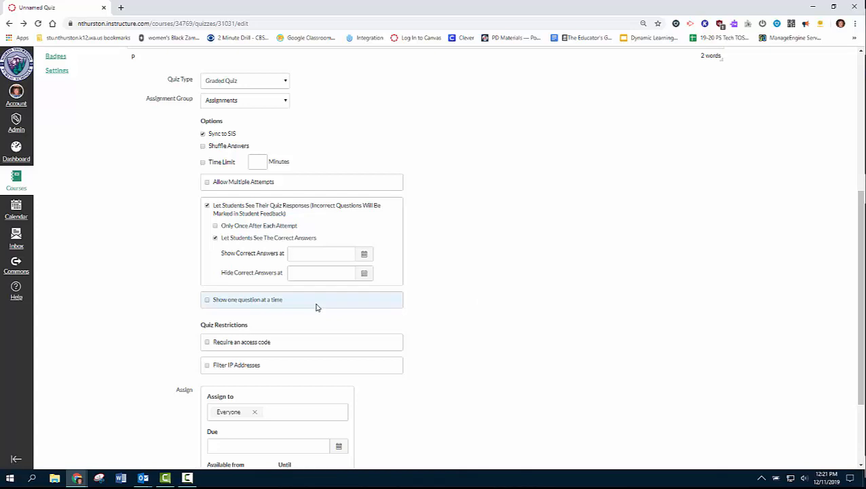
Step: Require an access code to take the quiz, then save and publish it
scroll(464, 324, down, 1)
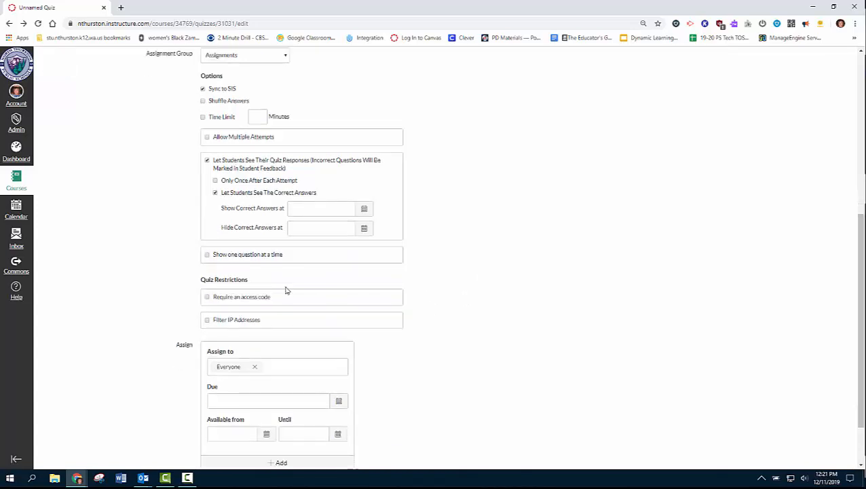
click(287, 297)
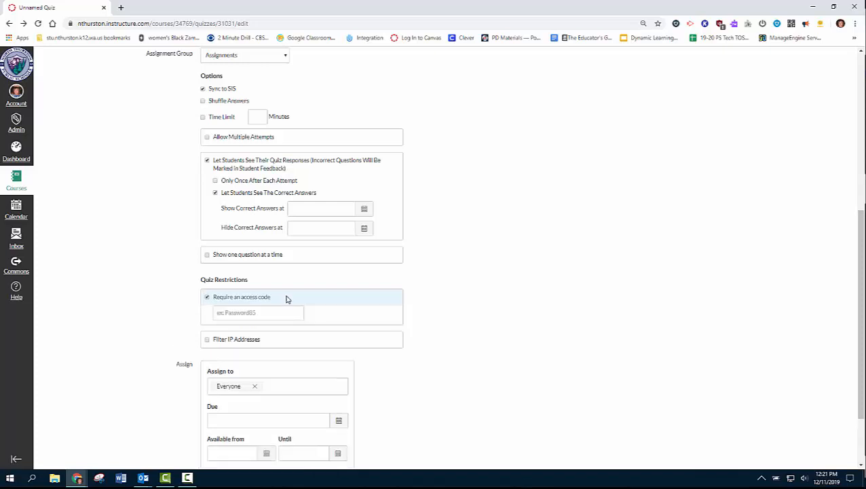
click(262, 310)
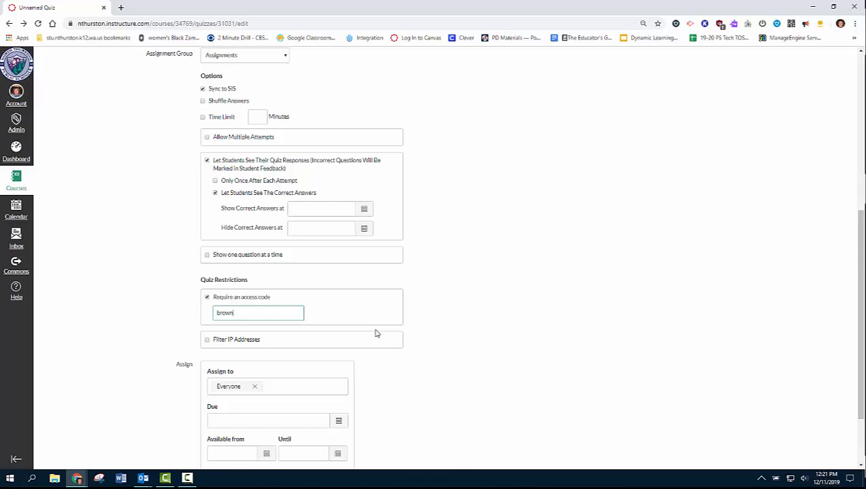
scroll(506, 323, down, 2)
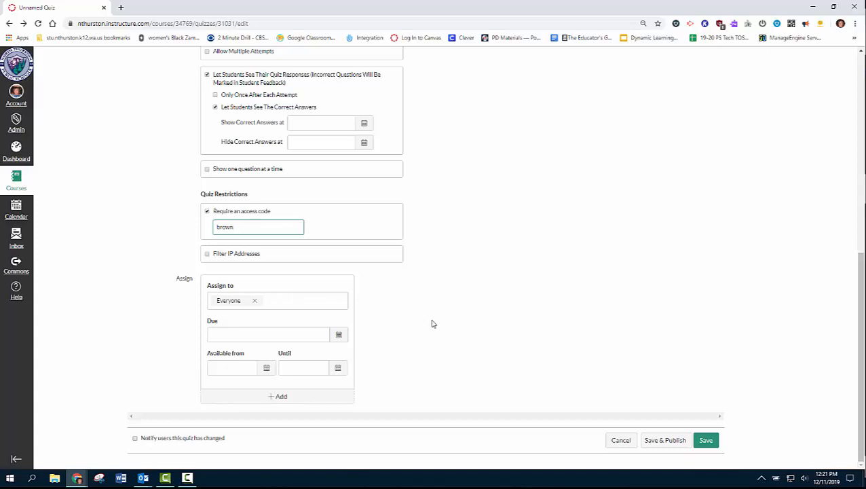
click(672, 440)
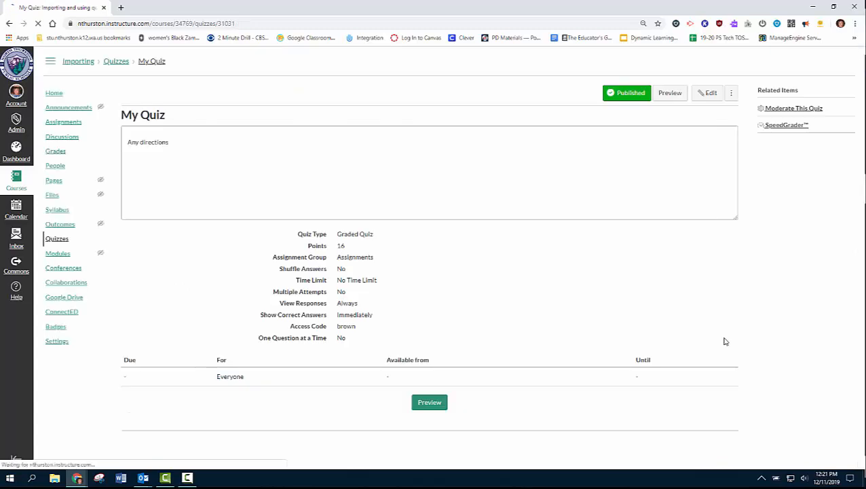
Step: Preview My Quiz, reviewing all 16 one-point questions and returning to the 'Any directions' instructions
click(669, 95)
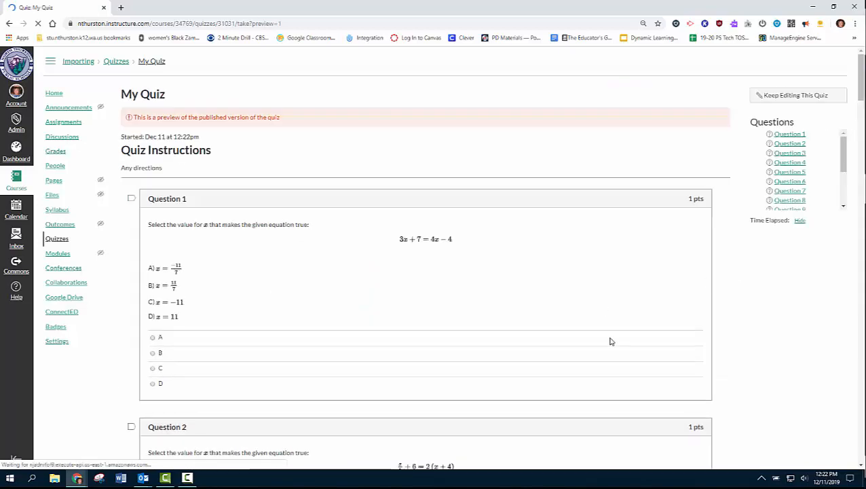
scroll(611, 342, down, 4)
scroll(610, 340, down, 20)
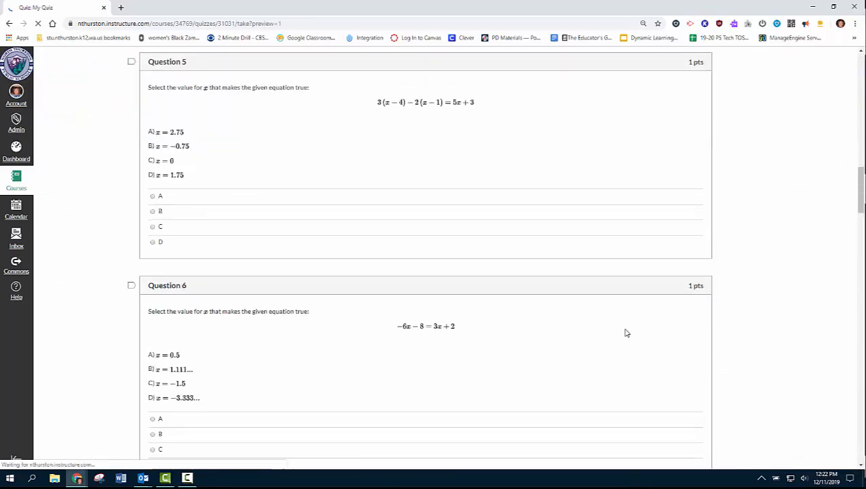
scroll(624, 328, down, 20)
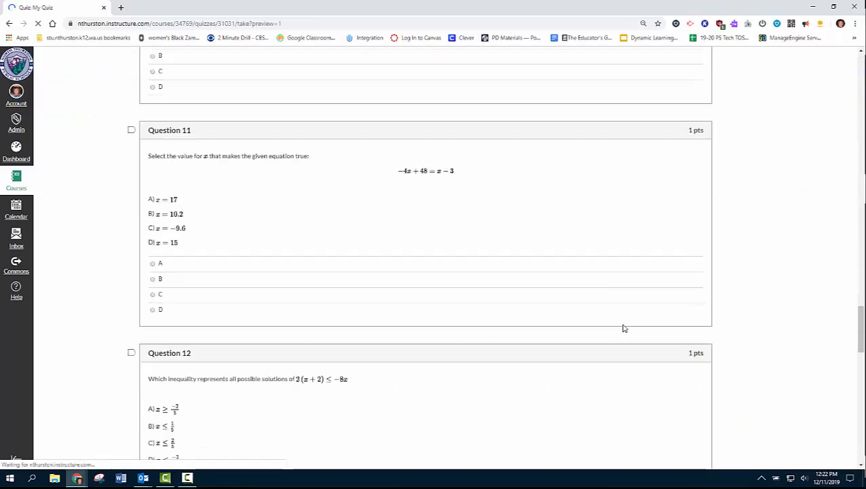
scroll(625, 328, down, 8)
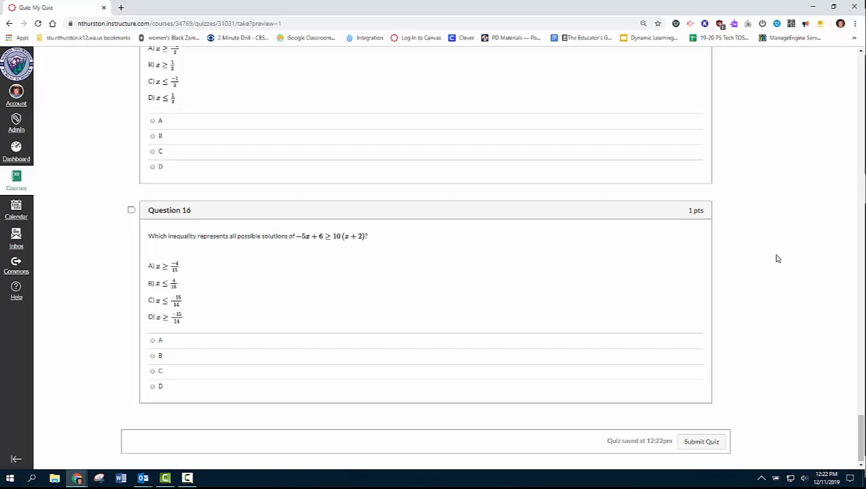
scroll(778, 258, up, 3)
scroll(778, 258, up, 17)
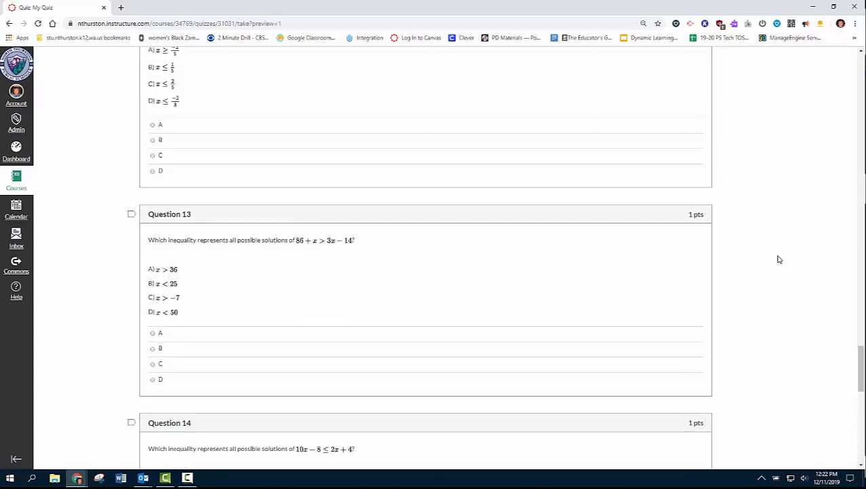
scroll(759, 255, up, 18)
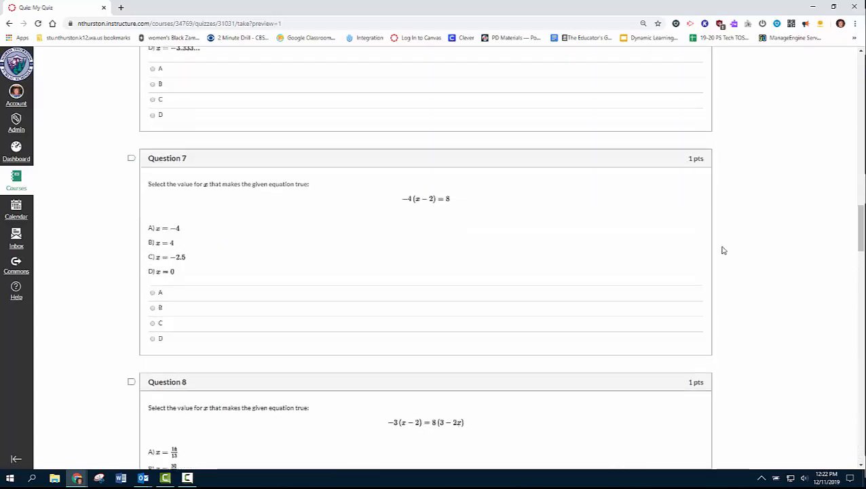
scroll(733, 254, up, 18)
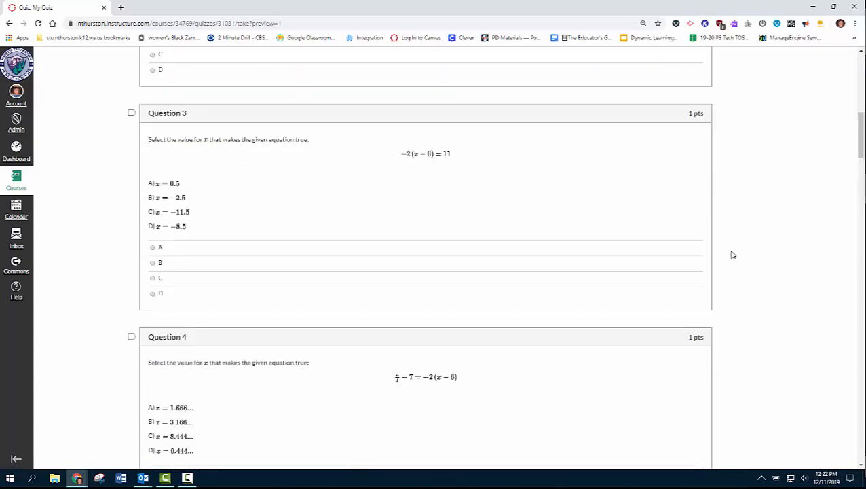
scroll(732, 254, up, 1)
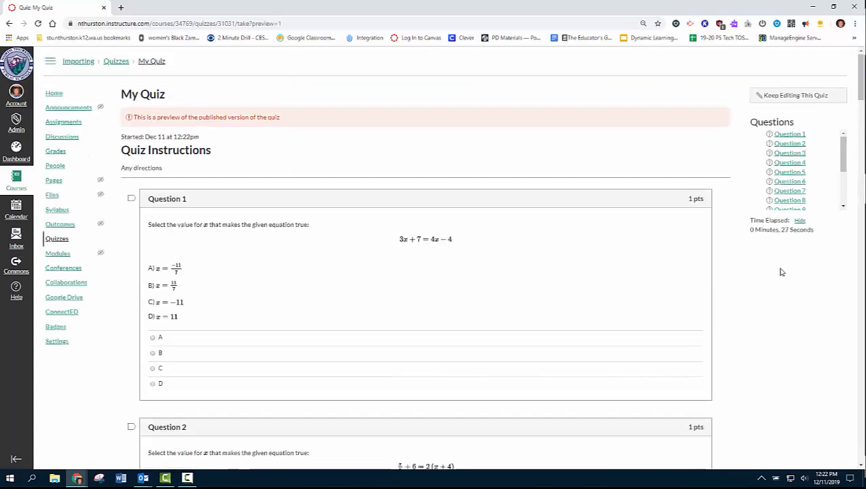